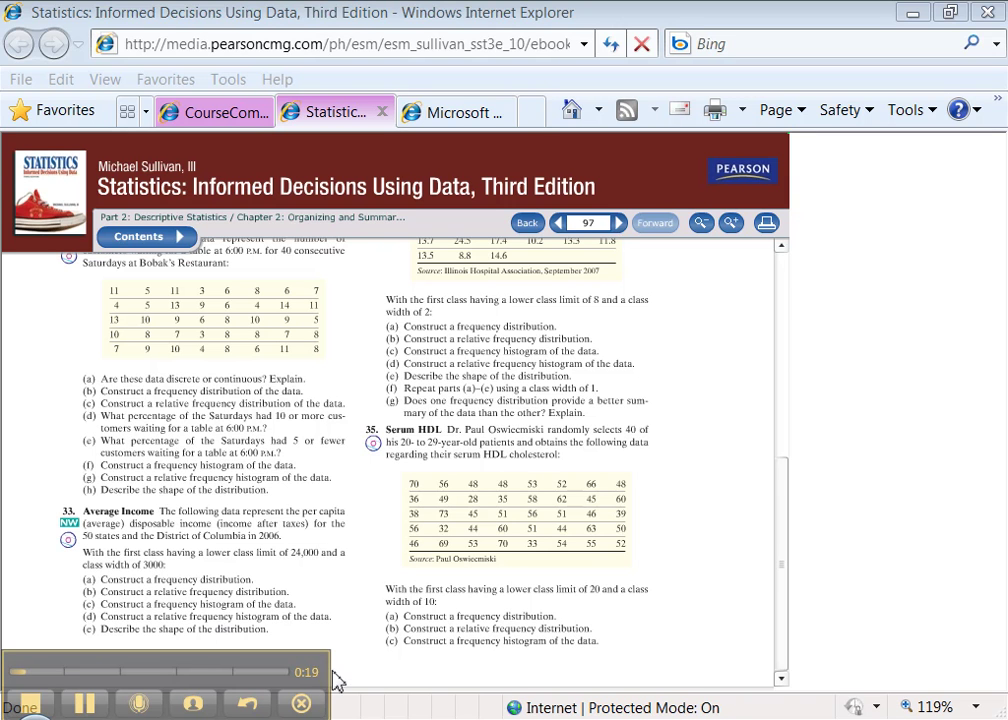
# Switch from the textbook to the tuckey_ch2Excel workbook showing sheet 2.2 #33
pyautogui.hotkey('alt', 'Tab')
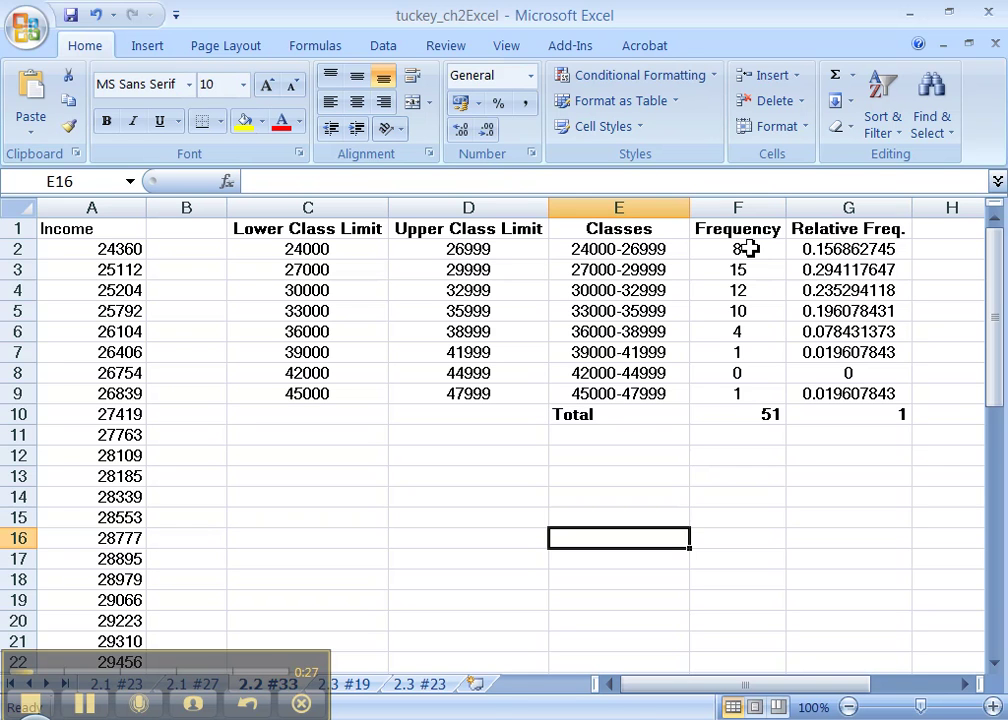
# Chart the frequencies in F2:F9 as a 2-D clustered column chart and delete its Series1 legend
pyautogui.moveTo(749, 249); pyautogui.dragTo(735, 396)
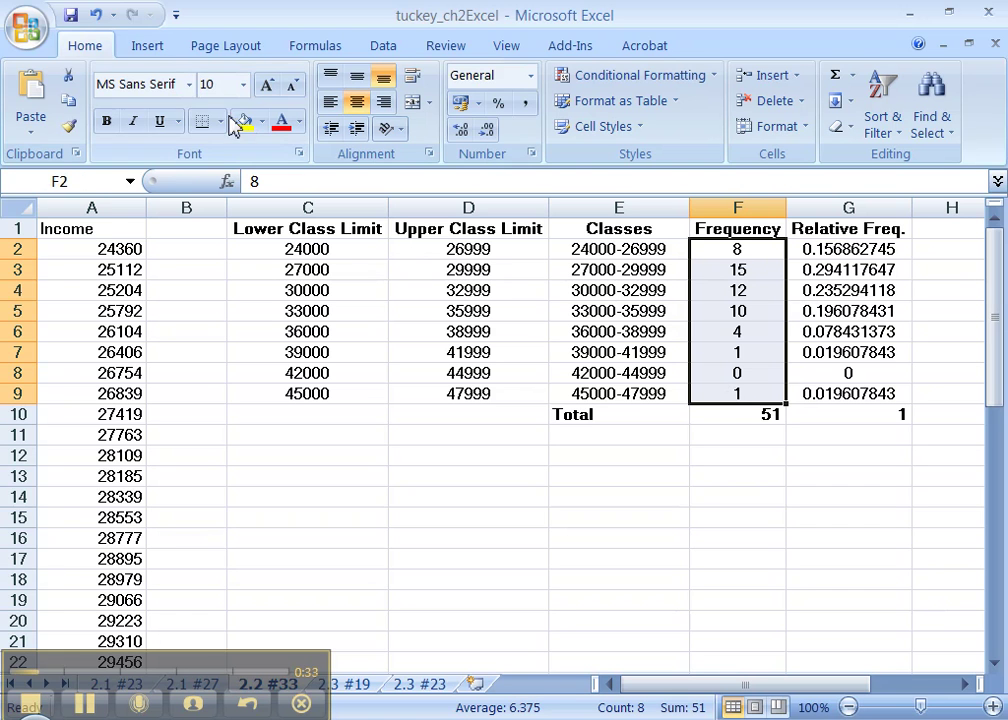
pyautogui.click(158, 55)
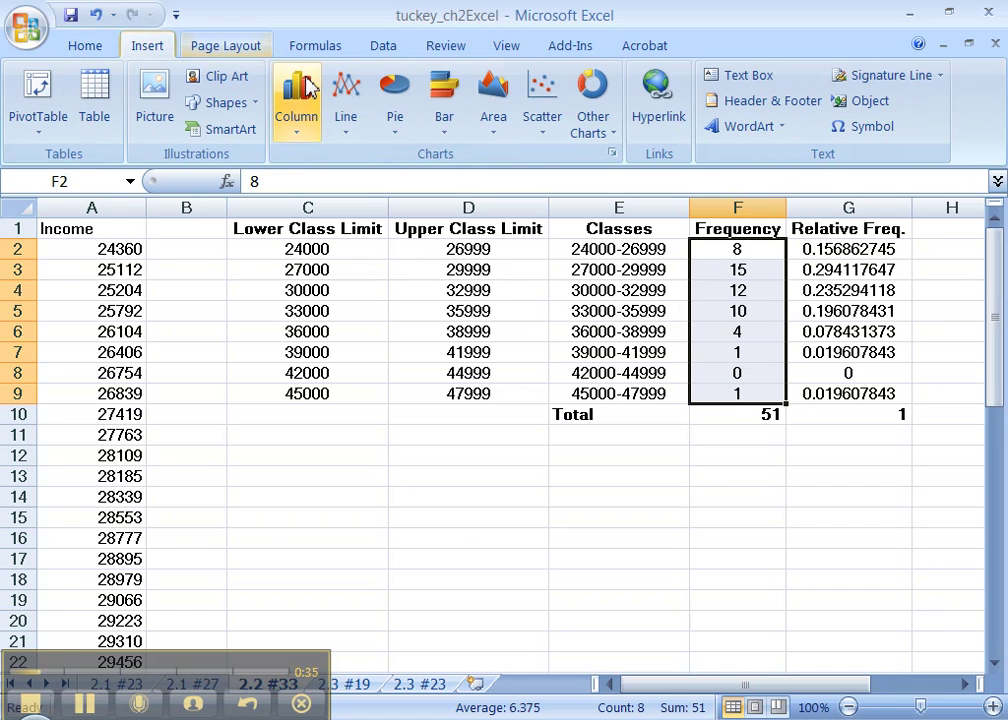
pyautogui.click(318, 92)
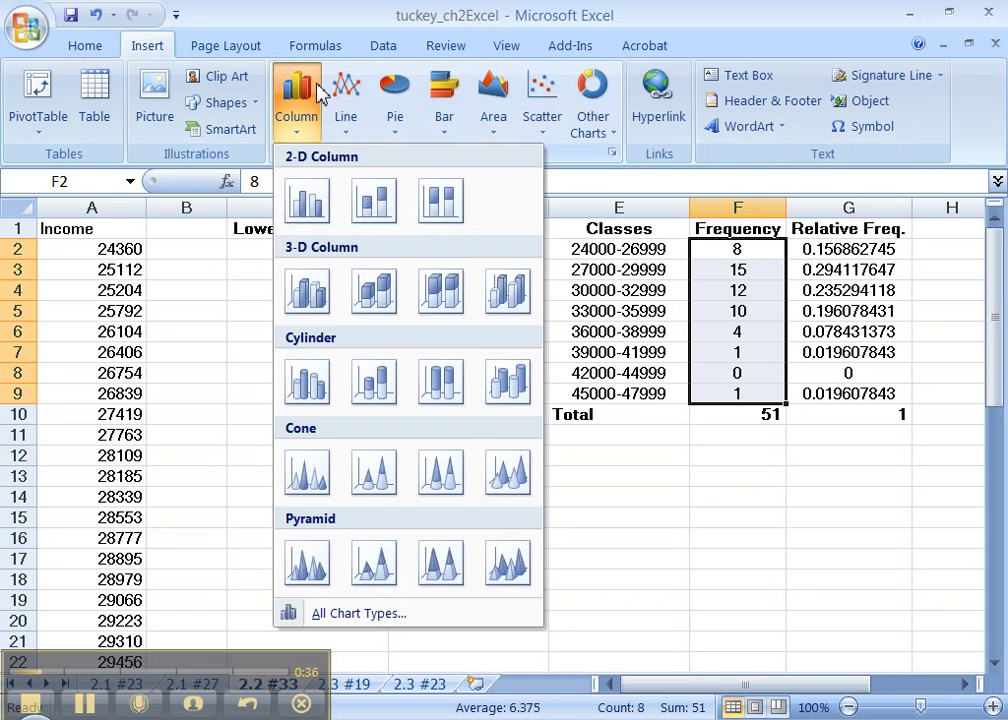
pyautogui.click(311, 196)
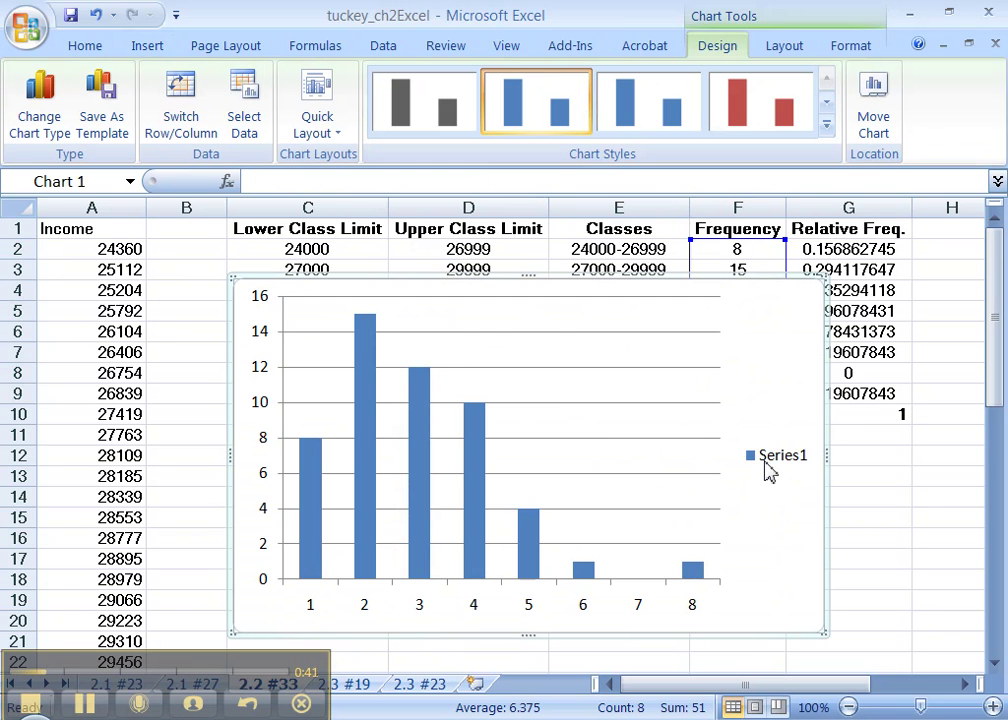
pyautogui.click(767, 465)
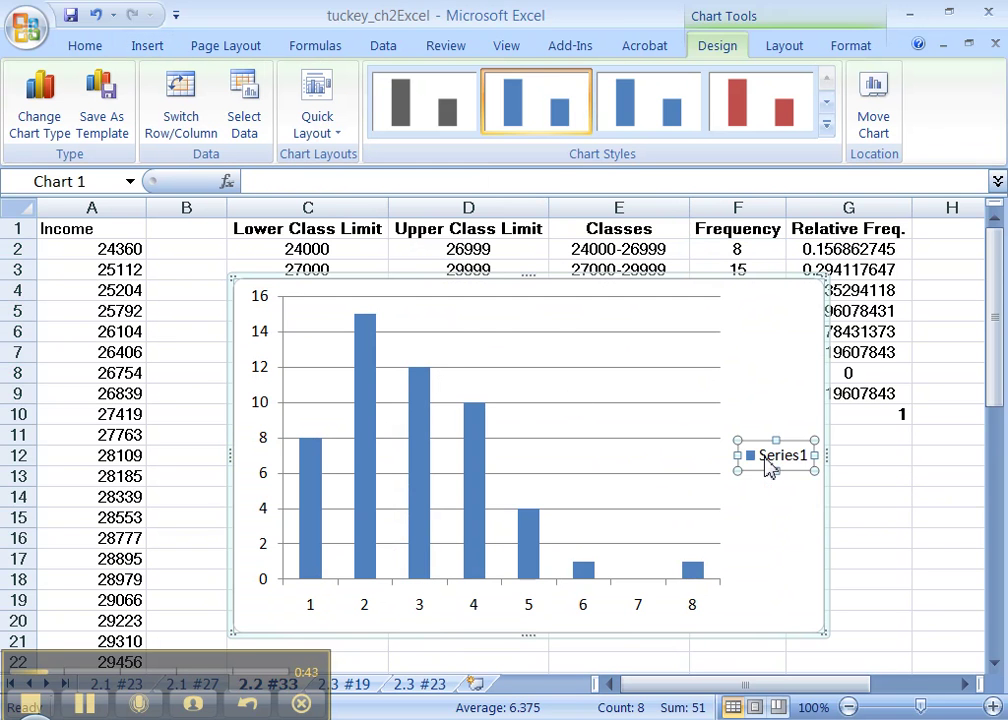
pyautogui.press('Delete')
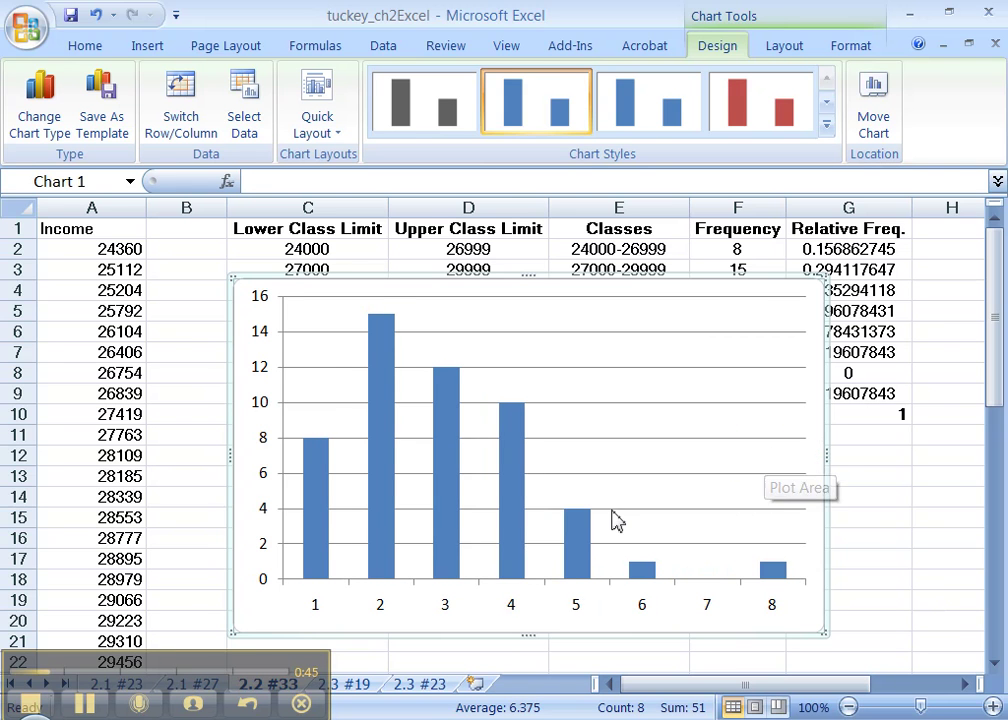
# Use the class ranges in E2:E9 as the chart's horizontal axis labels
pyautogui.click(449, 605)
pyautogui.rightClick(449, 607)
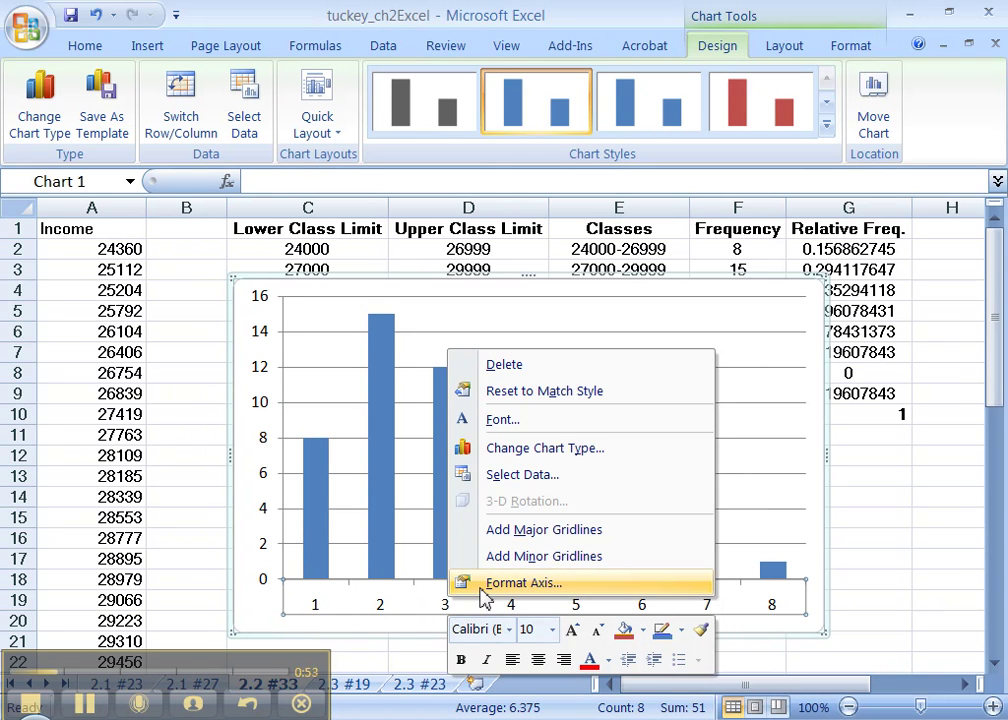
pyautogui.click(519, 482)
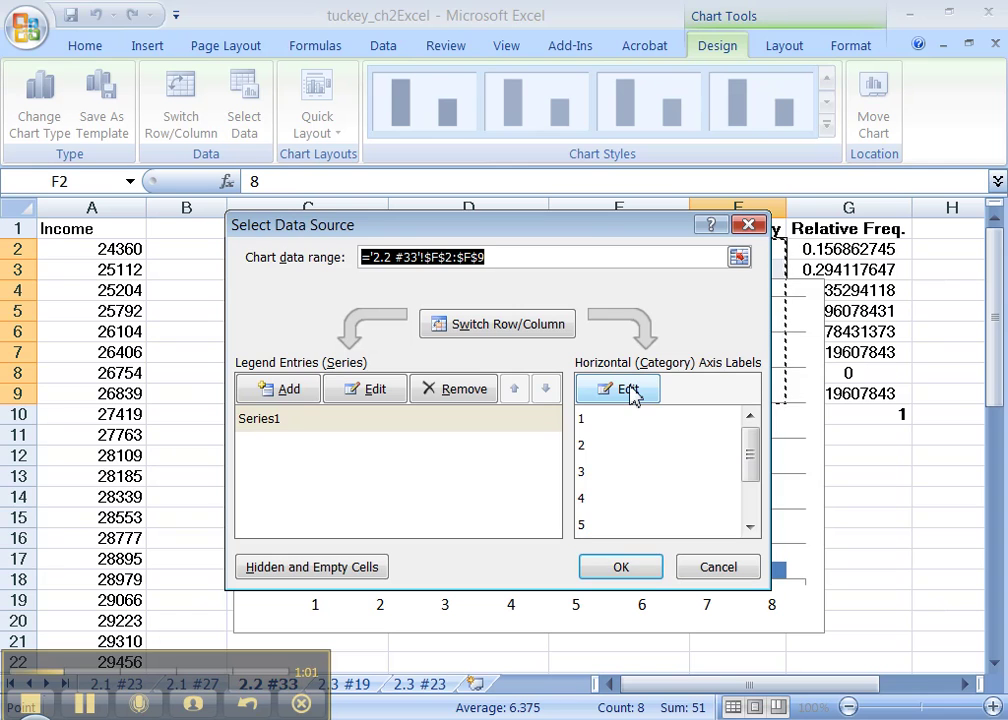
pyautogui.click(629, 392)
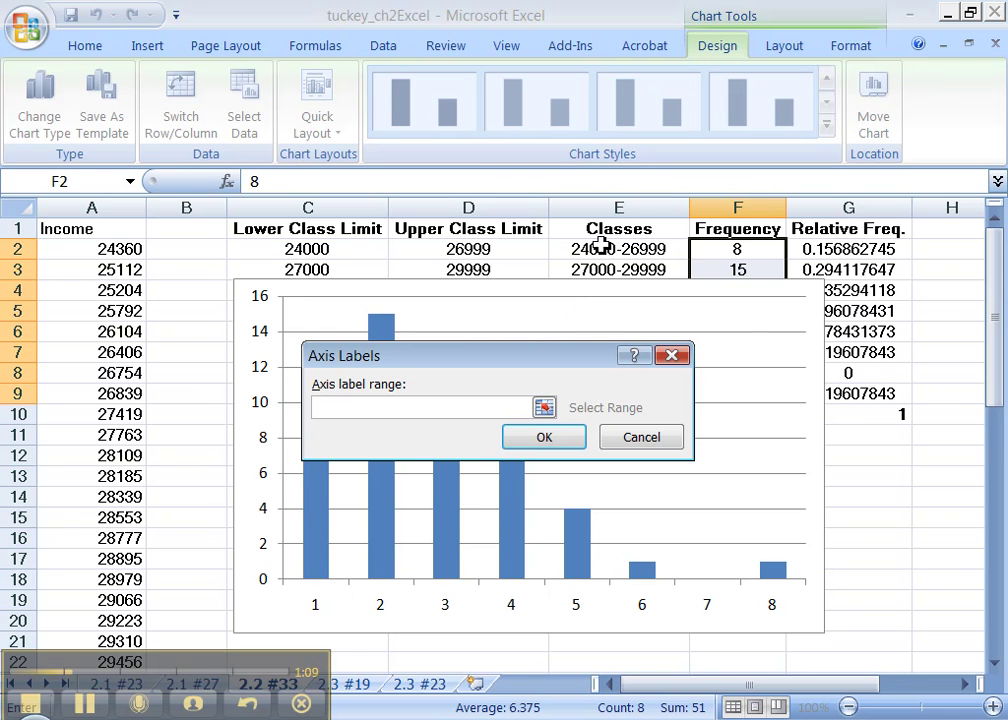
pyautogui.moveTo(600, 246); pyautogui.dragTo(590, 398)
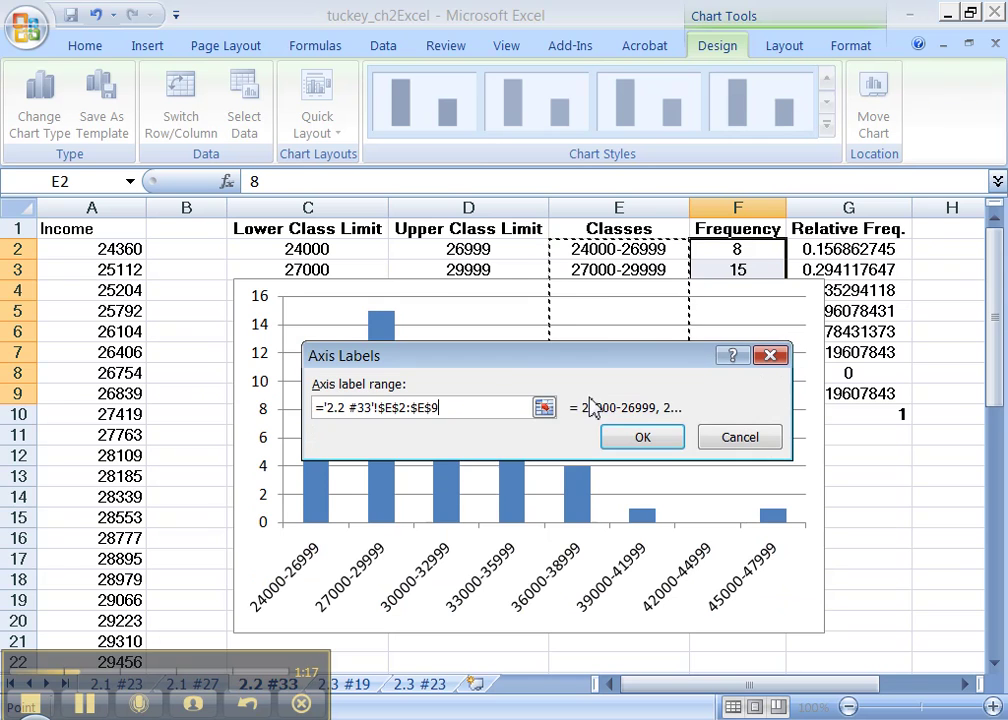
pyautogui.click(630, 439)
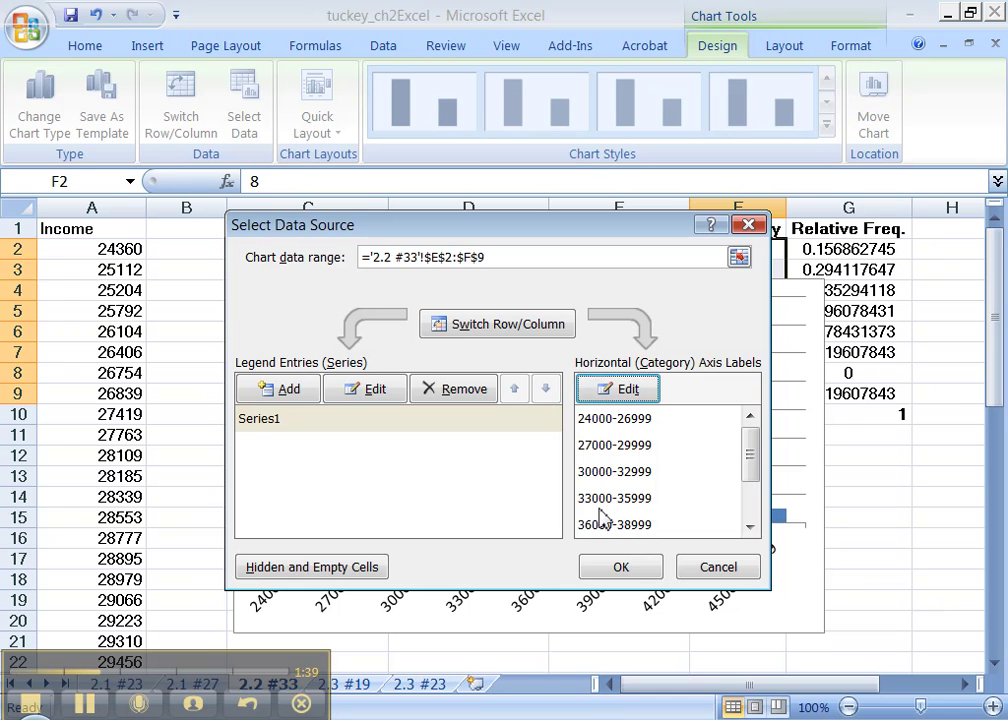
pyautogui.click(625, 567)
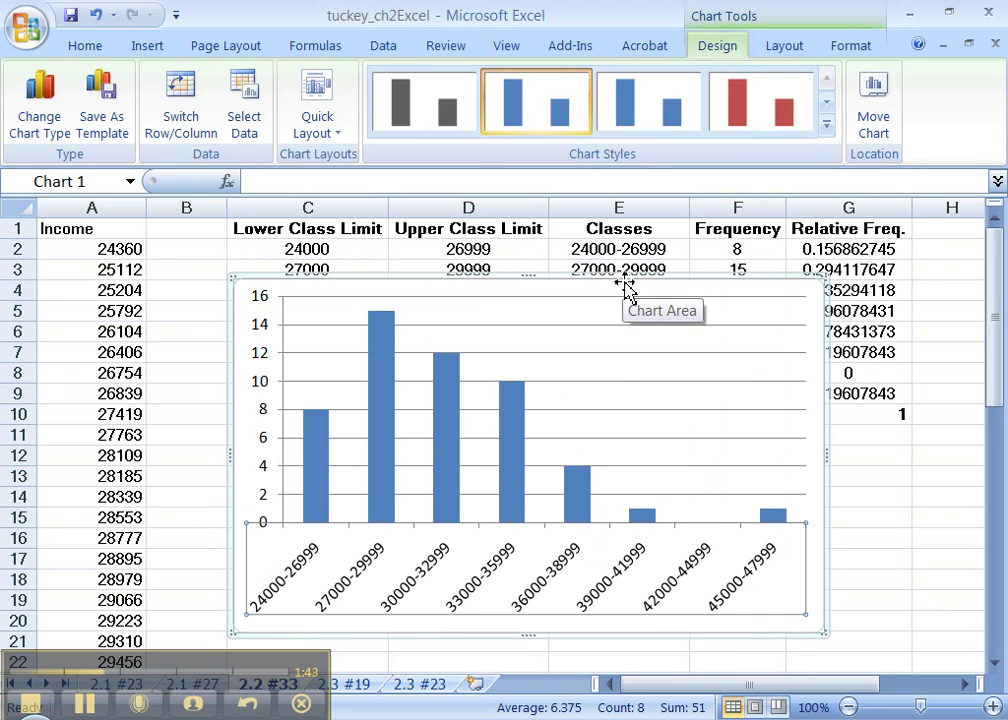
# Move the chart fully below the frequency table
pyautogui.moveTo(623, 281); pyautogui.dragTo(657, 415)
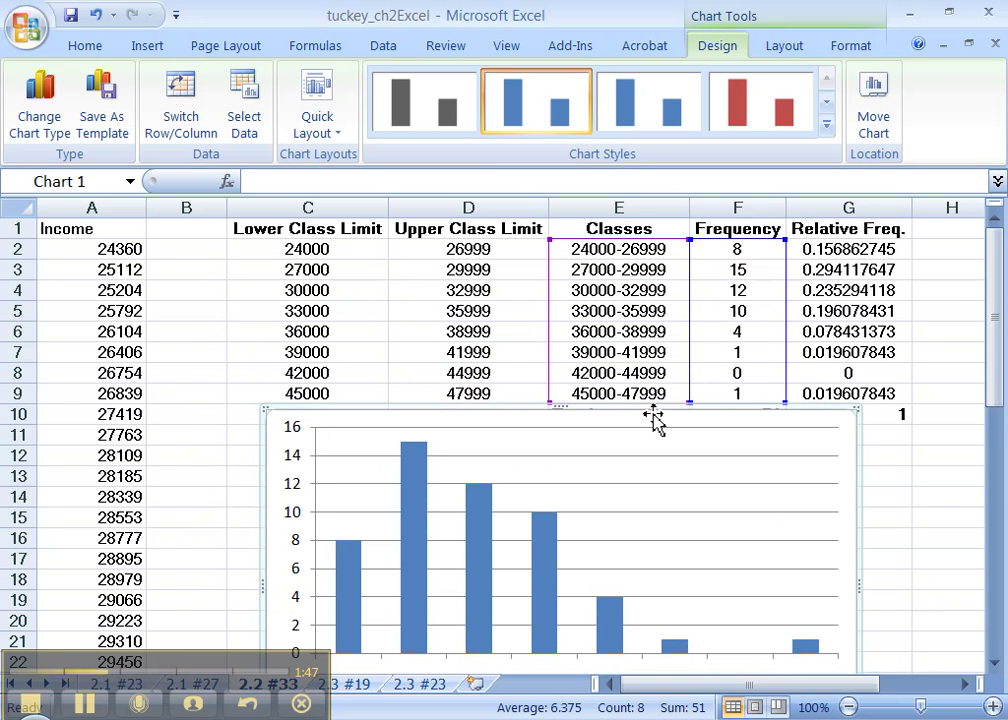
pyautogui.scroll(-2, 655, 419)
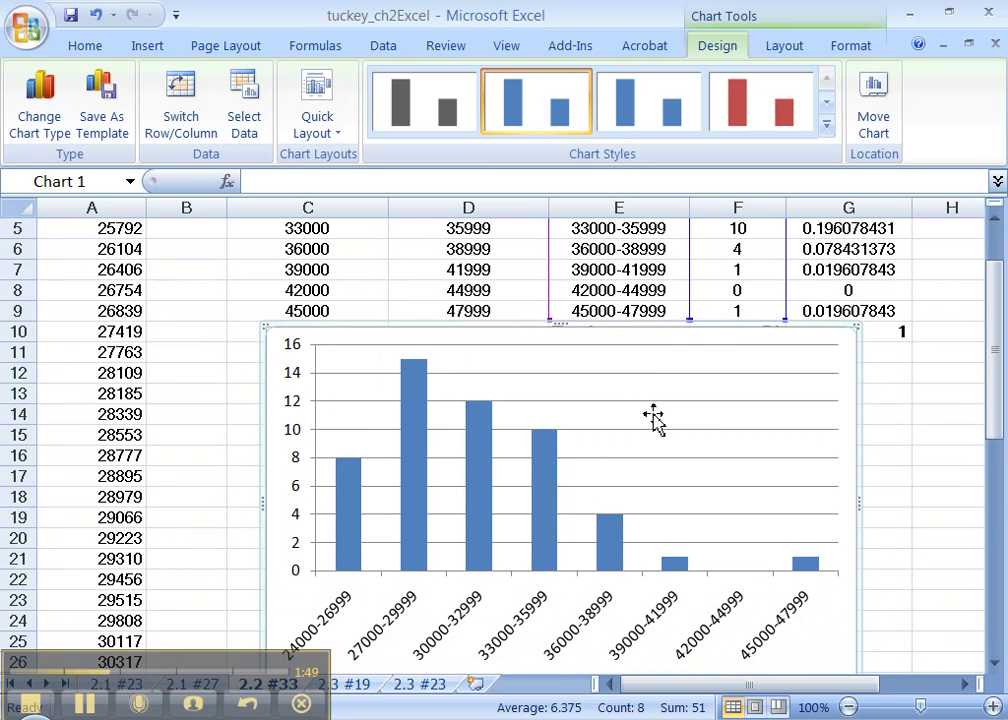
pyautogui.moveTo(666, 338); pyautogui.dragTo(668, 351)
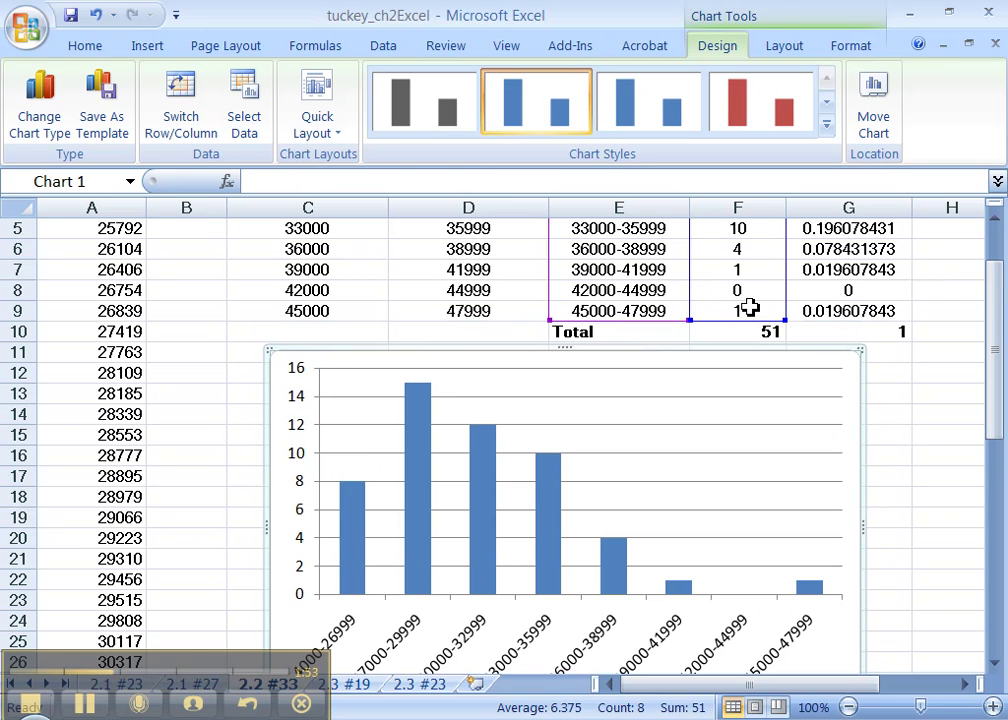
pyautogui.scroll(-2, 740, 333)
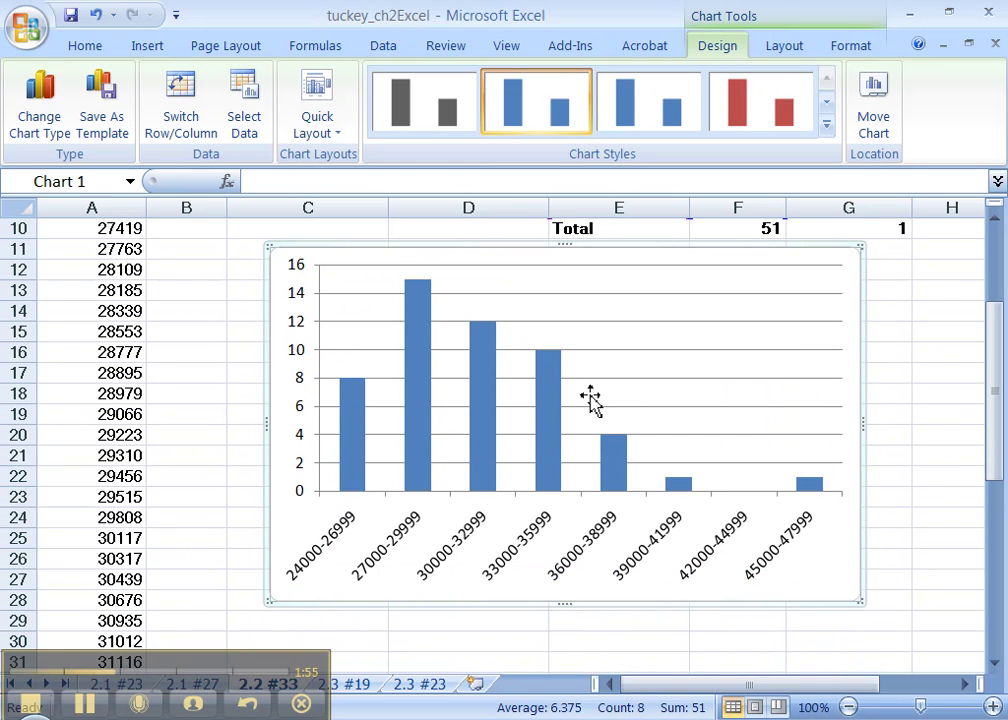
# Add a title above the chart, begin typing 'Frequency Histogram of', and check the textbook wording
pyautogui.moveTo(421, 397)
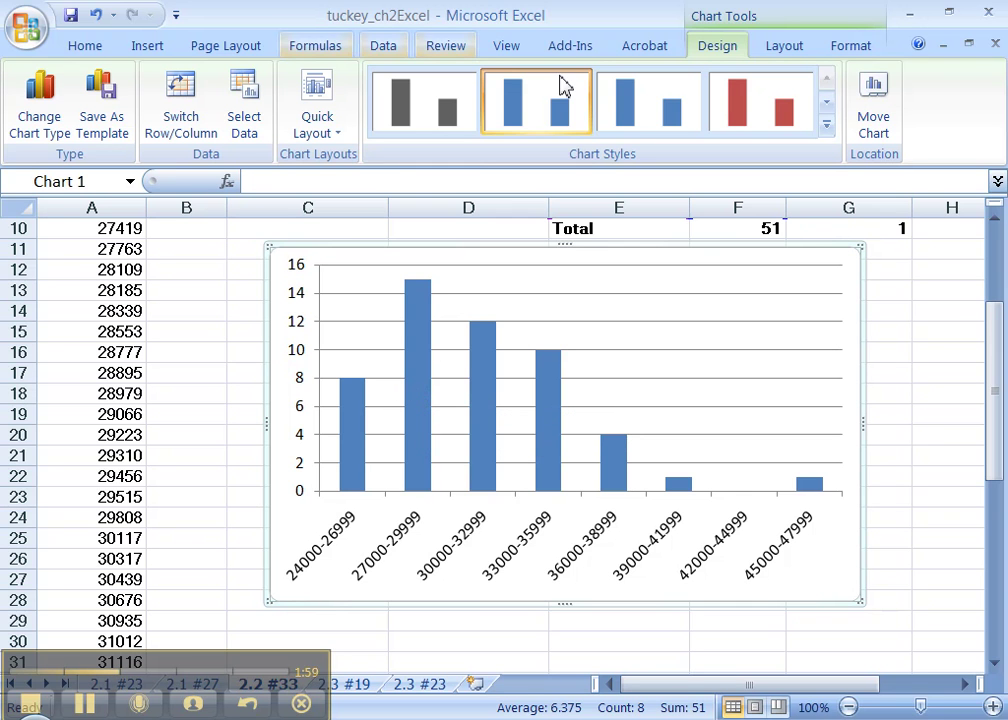
pyautogui.click(779, 48)
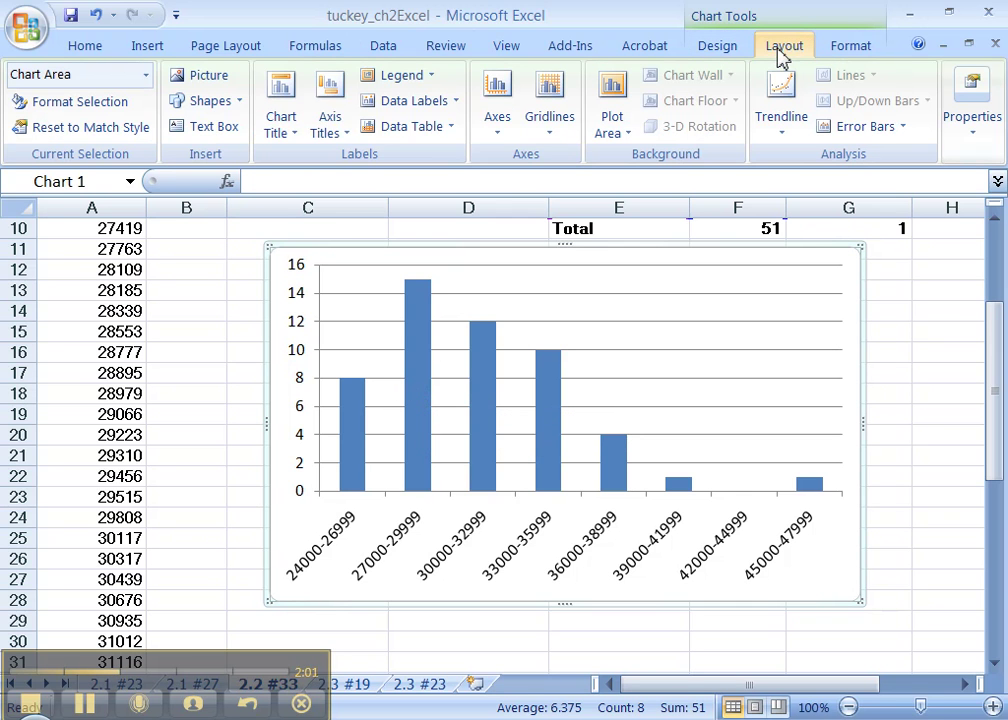
pyautogui.click(270, 118)
pyautogui.click(335, 283)
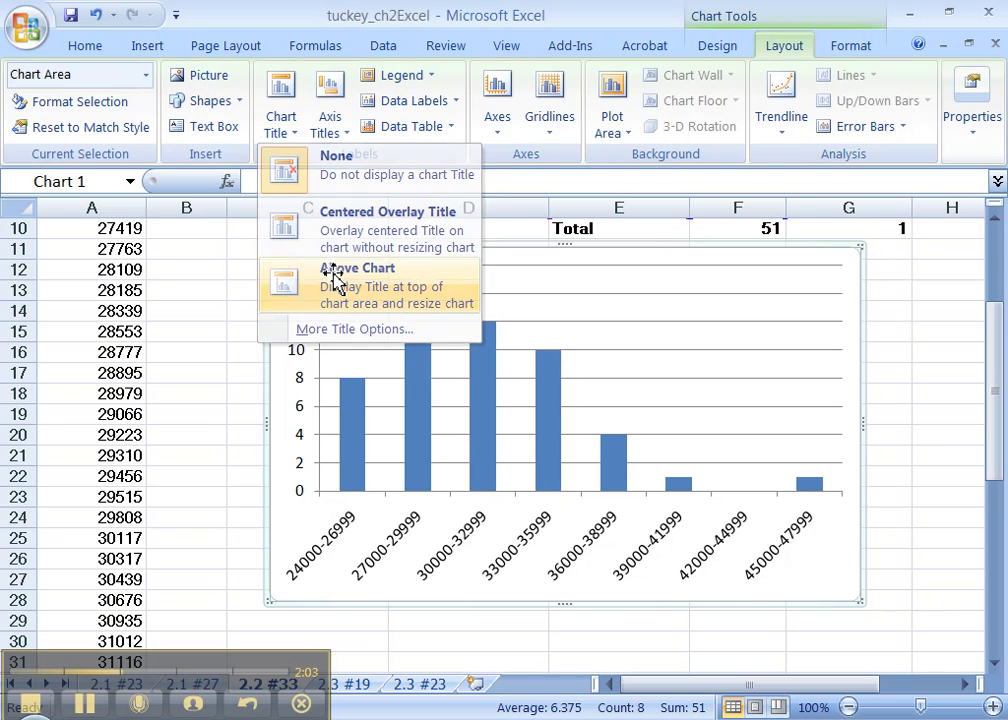
pyautogui.write('Frequency Histogra')
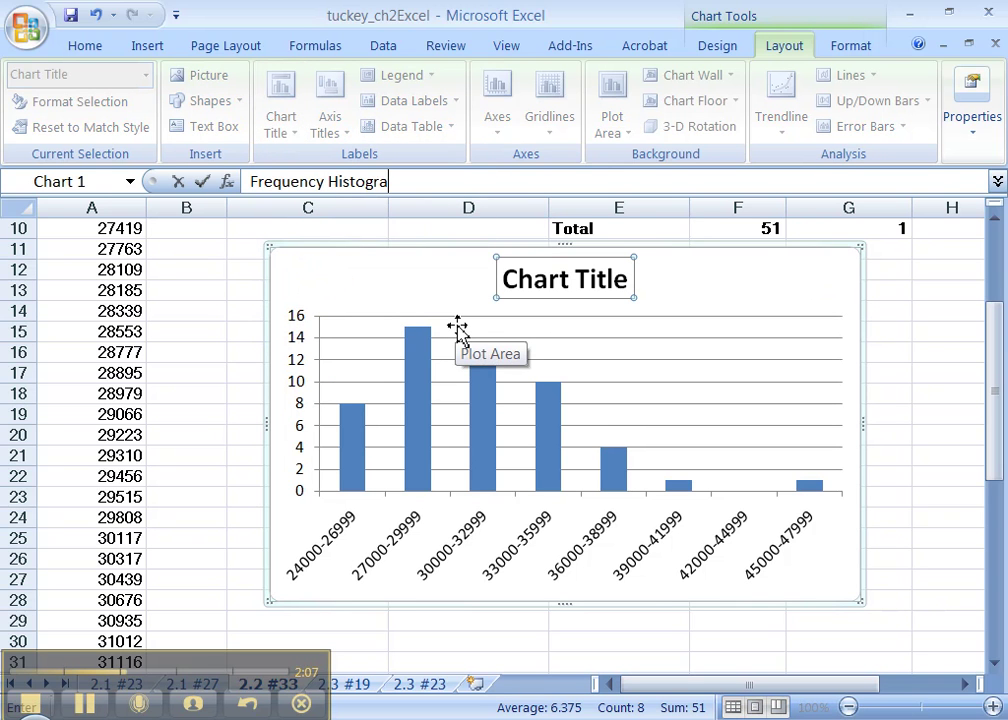
pyautogui.write('m of')
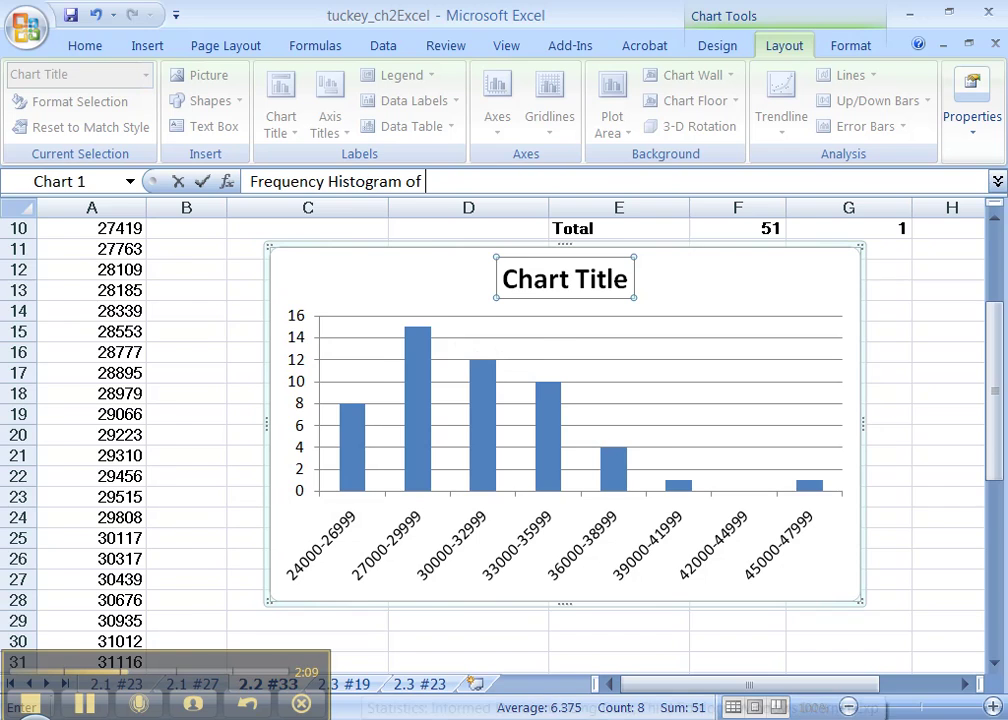
pyautogui.hotkey('alt', 'Tab')
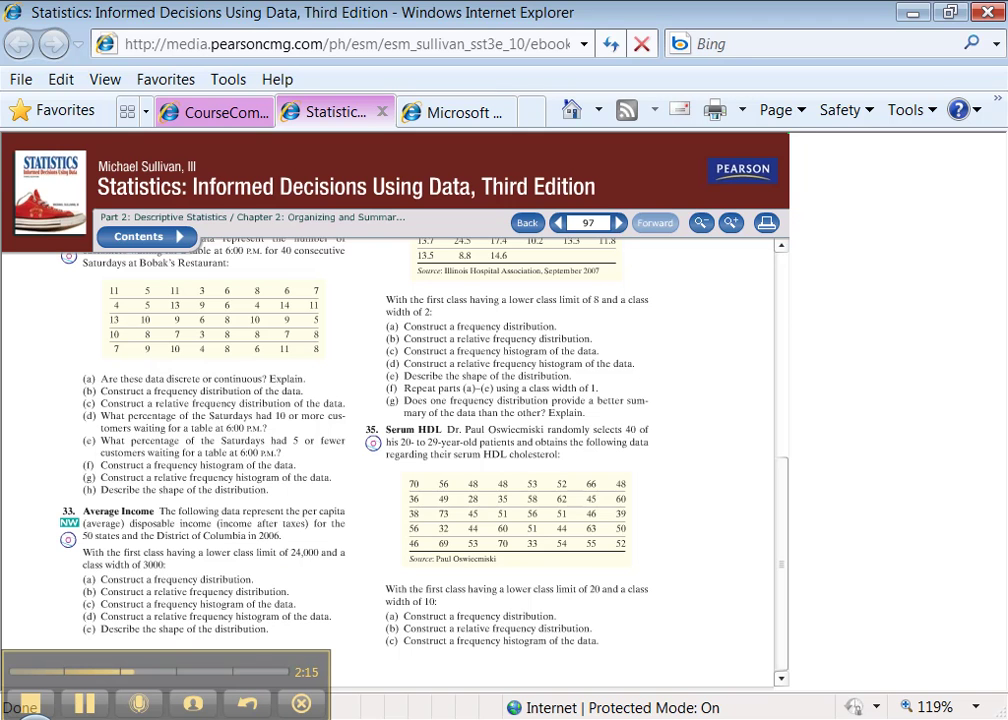
pyautogui.hotkey('alt', 'Tab')
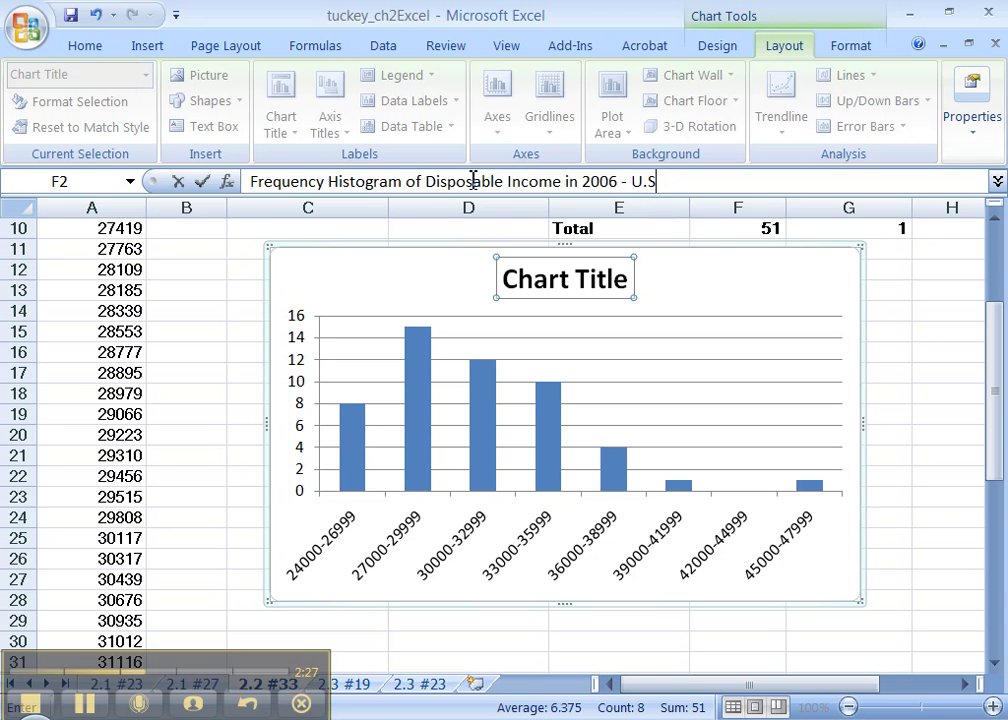
# Commit the title 'Frequency Histogram of Disposable Income in 2006 - U.S.' and reselect the chart
pyautogui.press('Return')
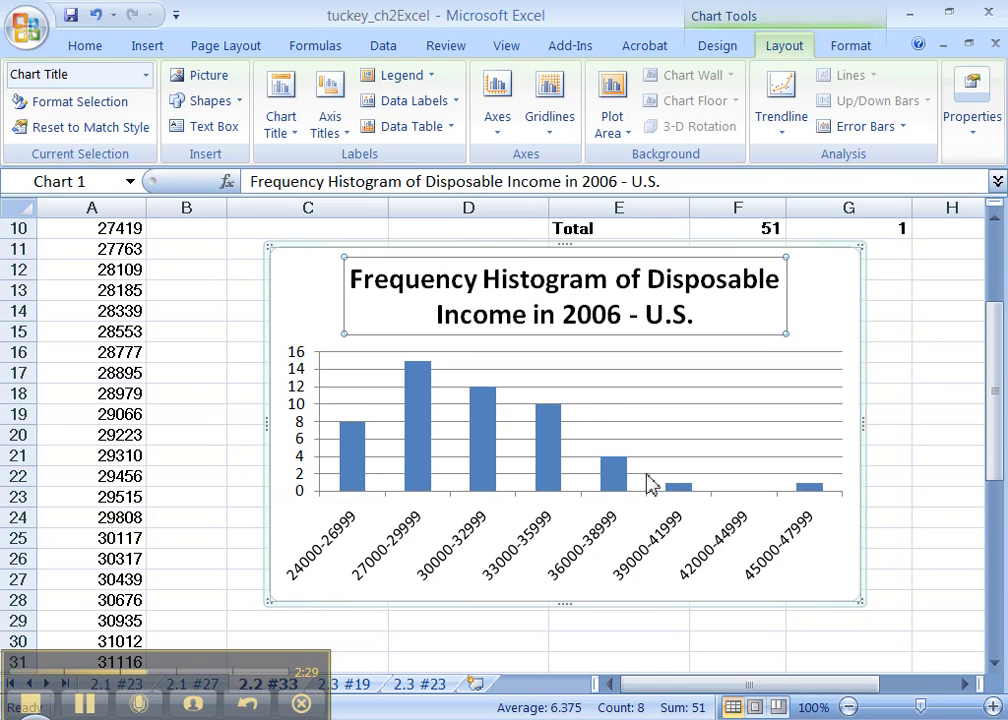
pyautogui.click(829, 553)
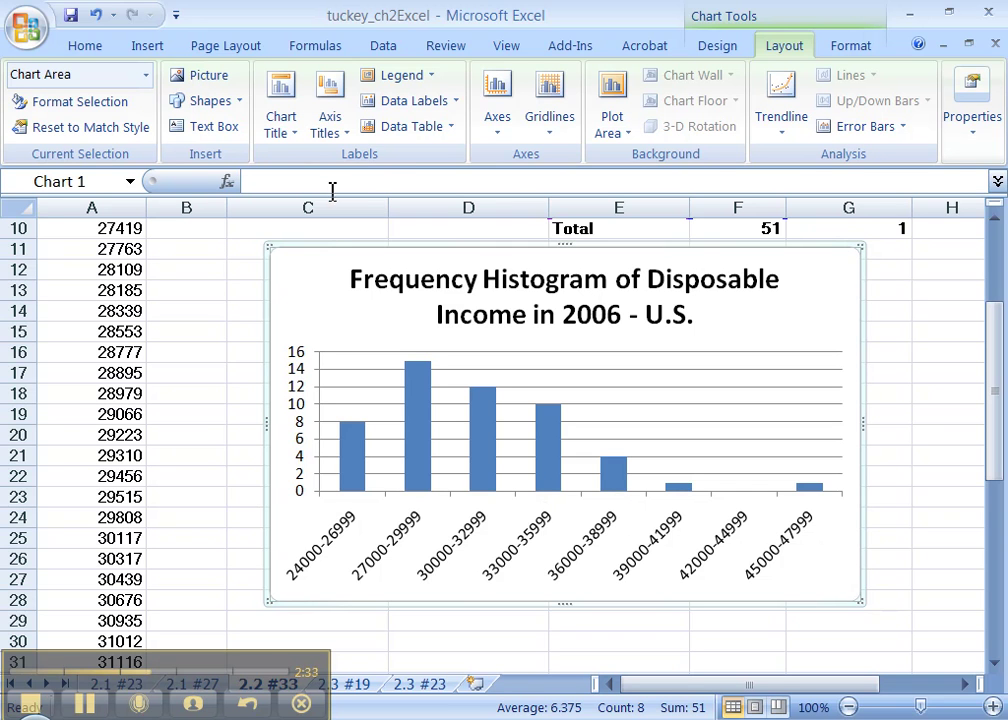
# Add a rotated primary vertical axis title reading 'Frequency'
pyautogui.click(343, 115)
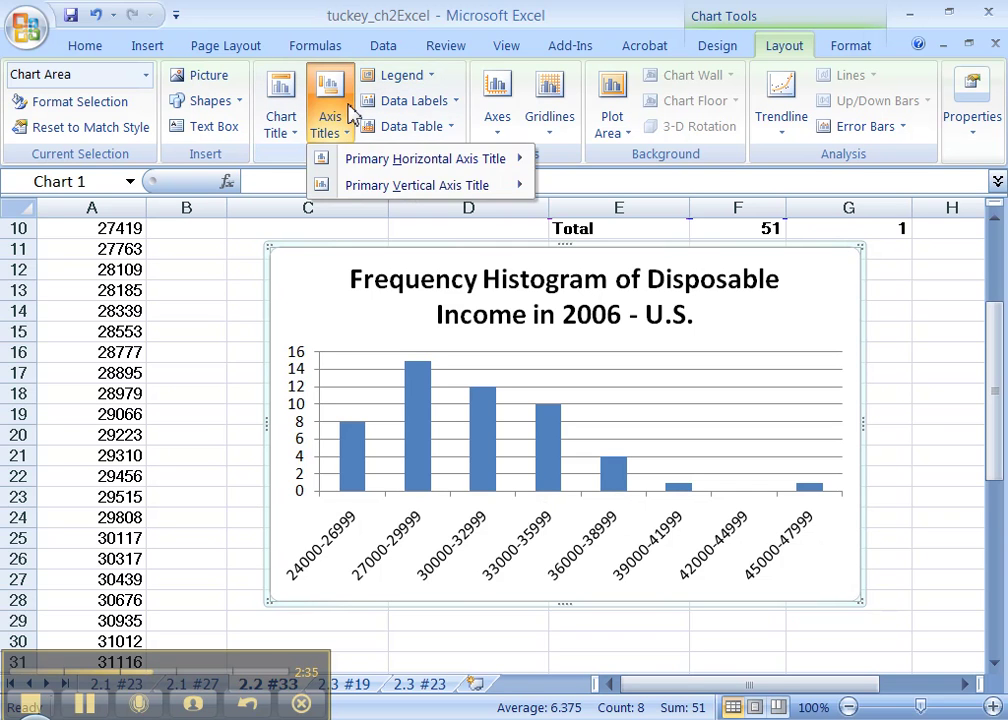
pyautogui.moveTo(352, 191)
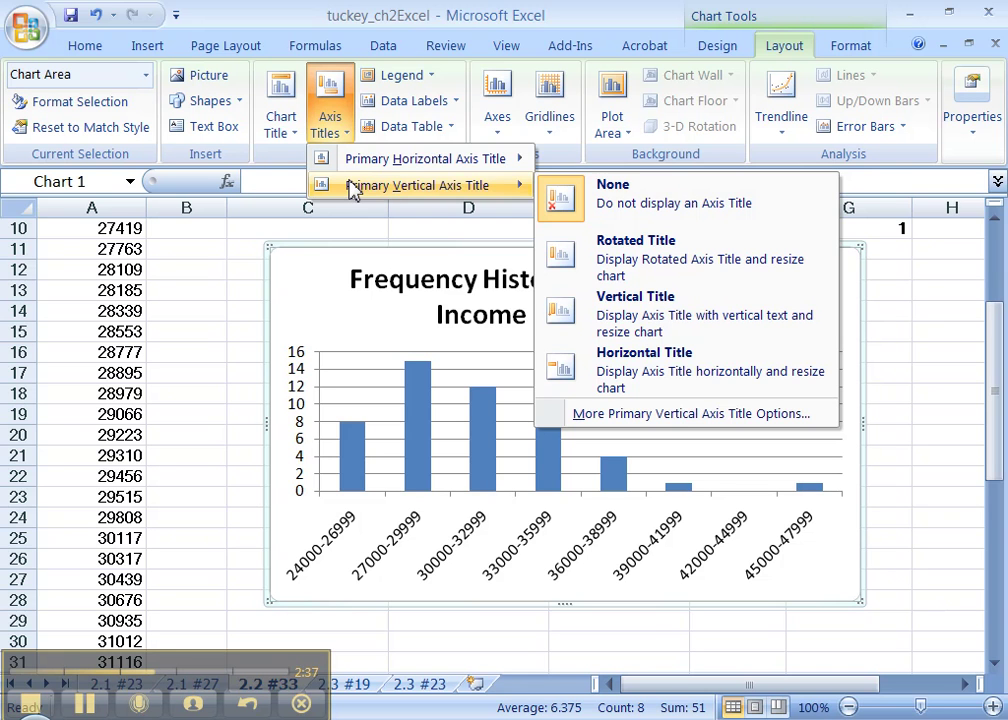
pyautogui.click(622, 258)
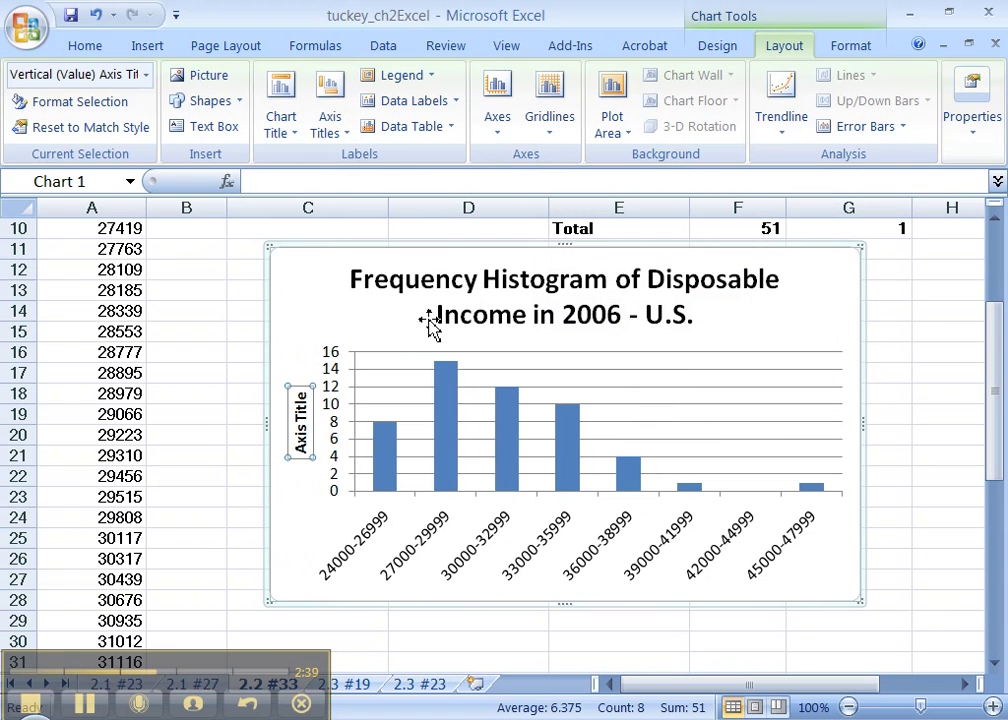
pyautogui.write('Fre')
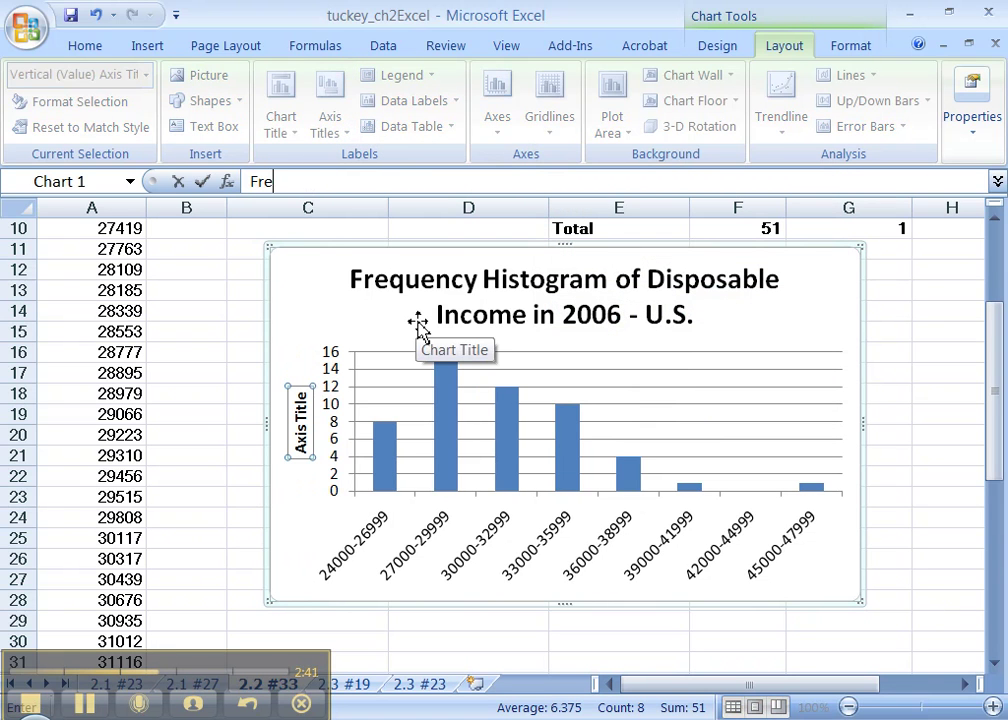
pyautogui.write('quency')
pyautogui.press('Return')
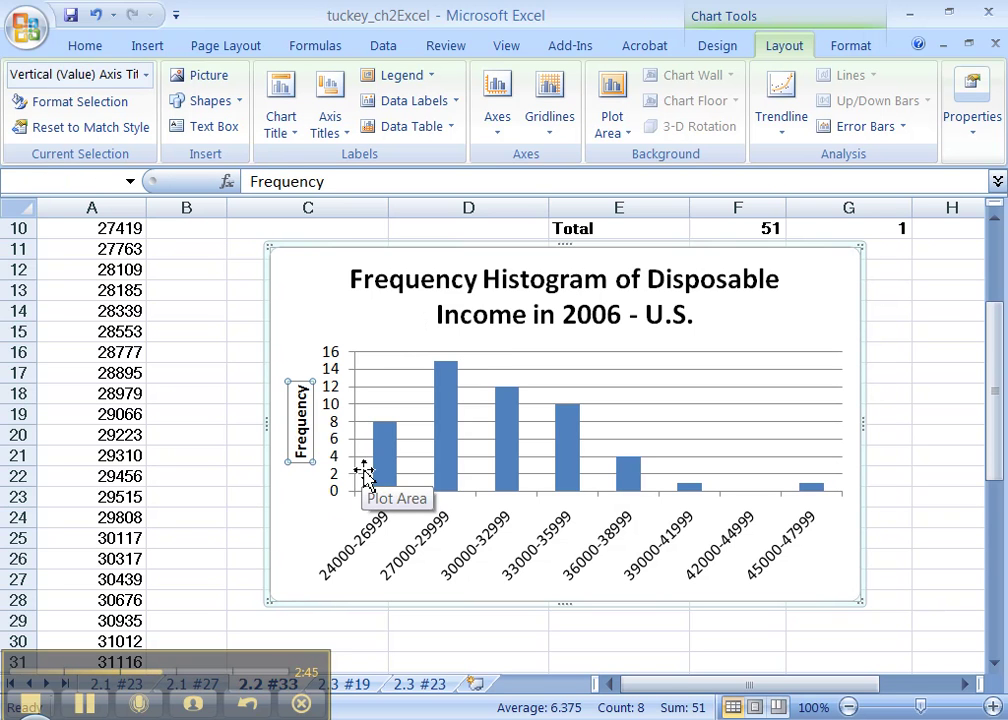
pyautogui.click(330, 112)
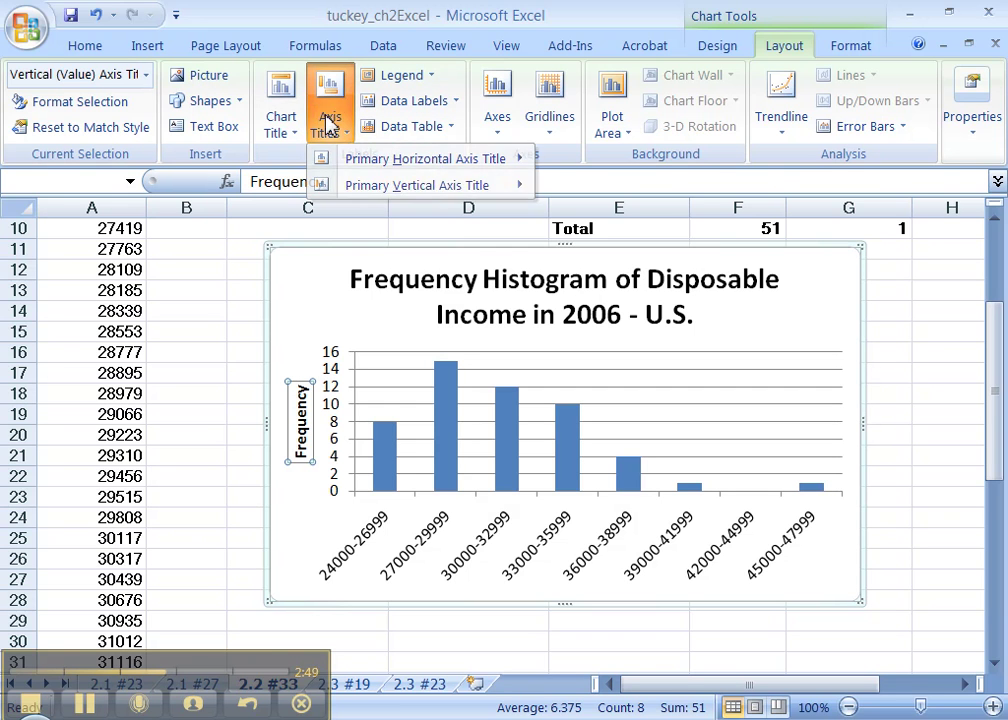
pyautogui.click(327, 127)
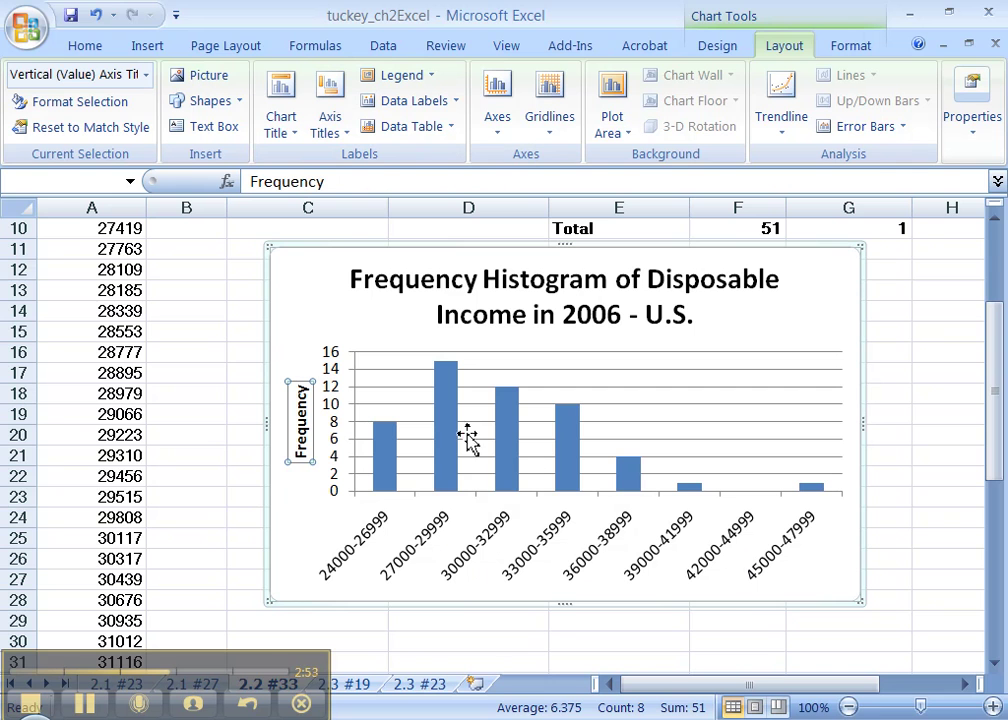
pyautogui.moveTo(448, 421)
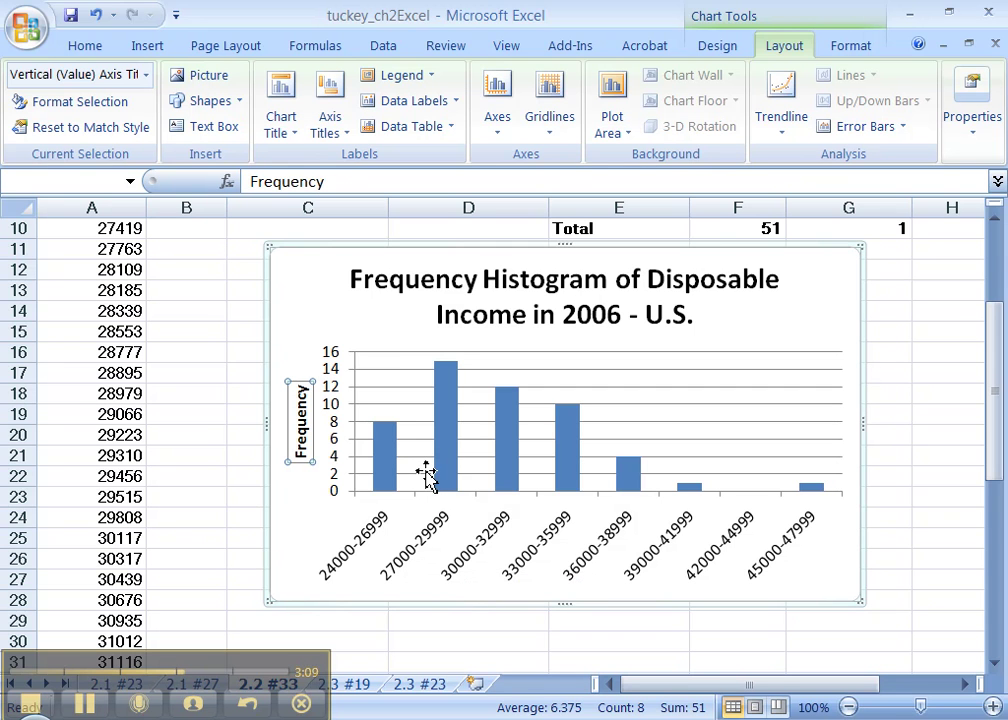
# Set the data series gap width to 0% (No Gap) so the bars touch
pyautogui.click(445, 400)
pyautogui.rightClick(446, 401)
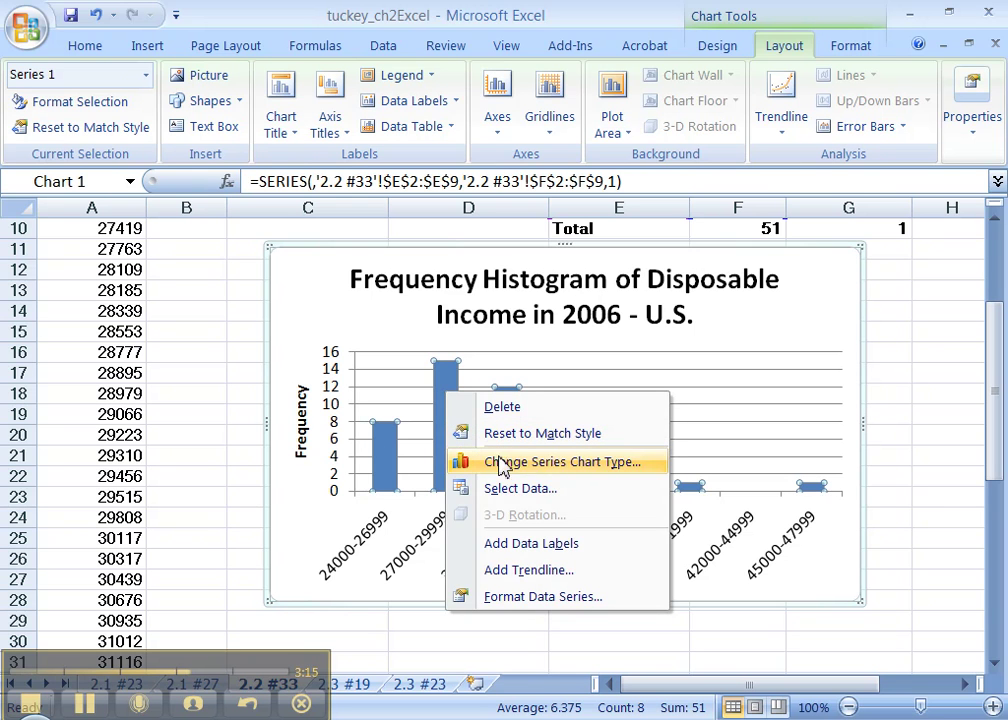
pyautogui.click(522, 597)
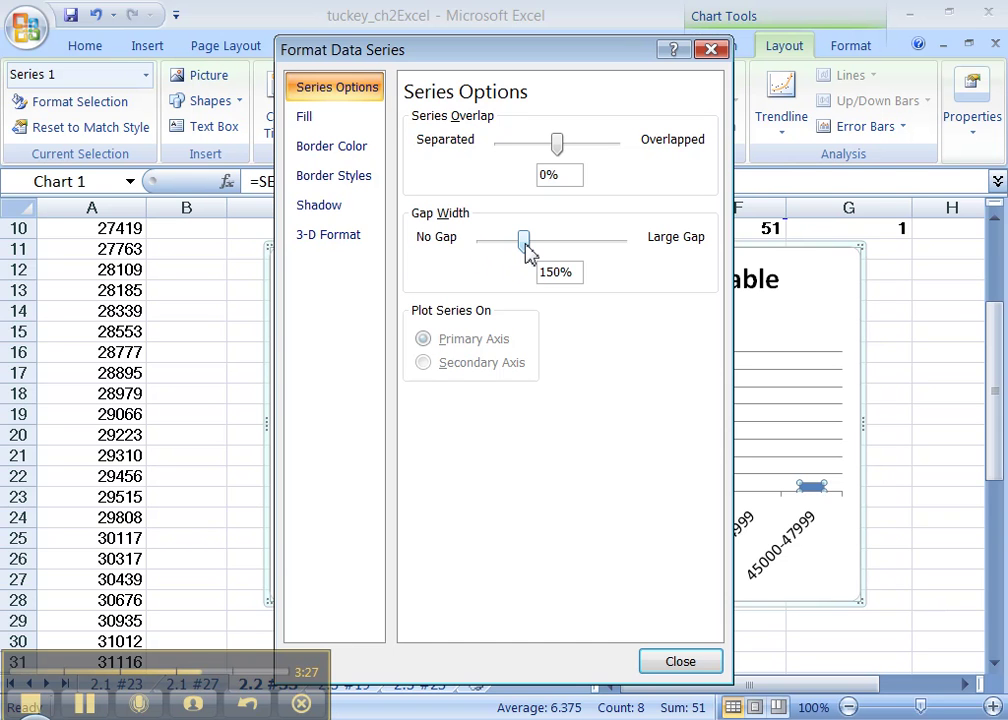
pyautogui.click(525, 245)
pyautogui.moveTo(525, 246); pyautogui.dragTo(478, 252)
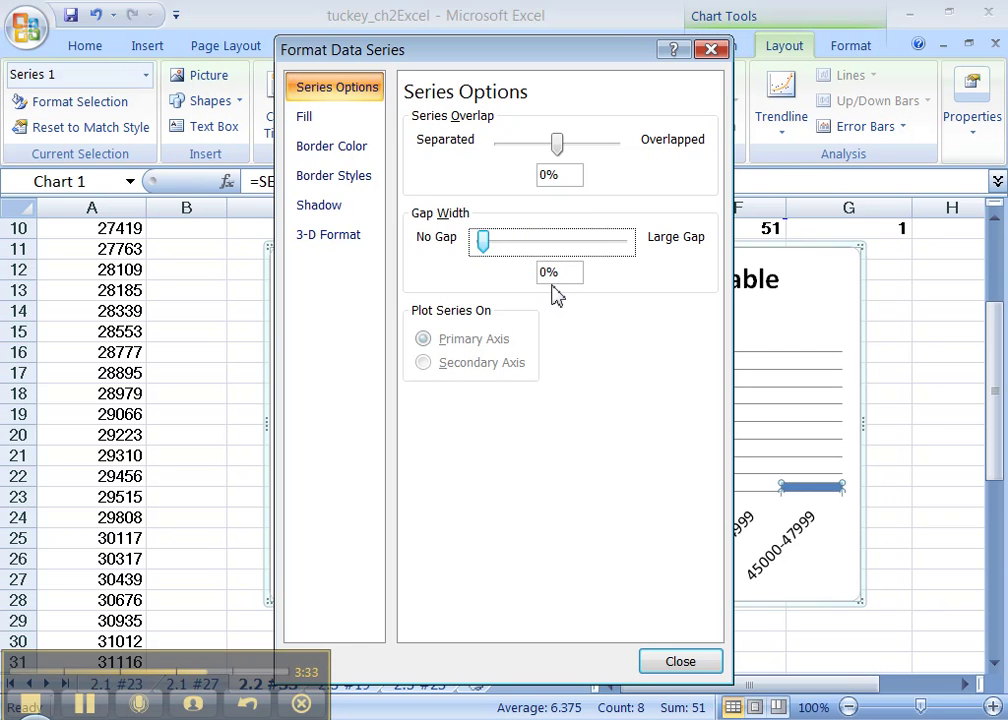
pyautogui.click(670, 664)
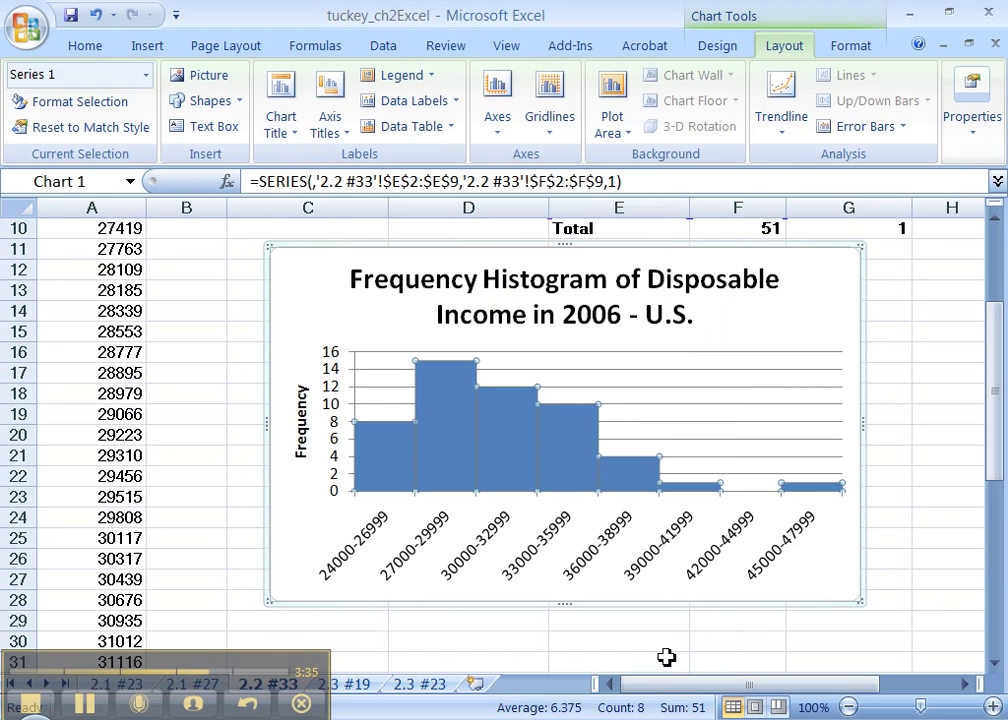
pyautogui.click(821, 578)
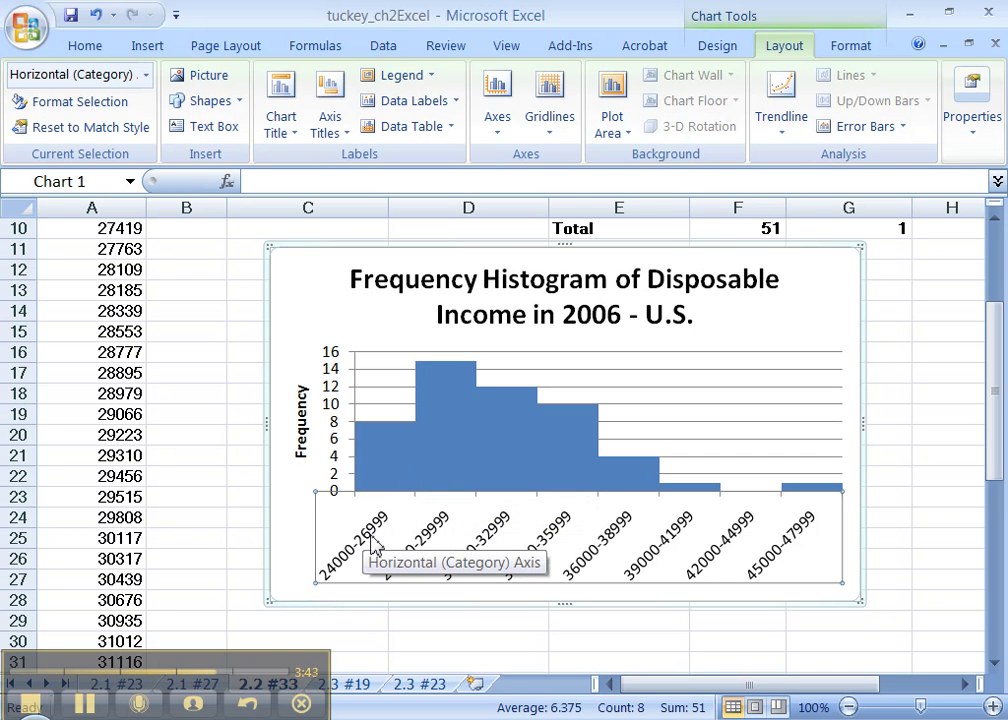
pyautogui.moveTo(432, 488)
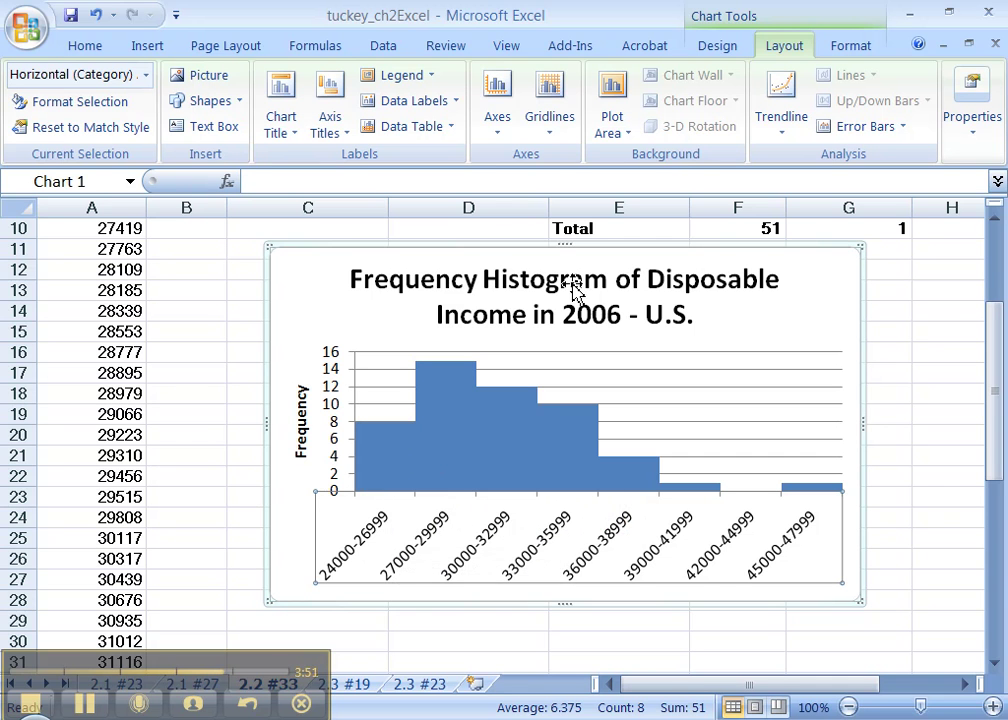
pyautogui.click(407, 484)
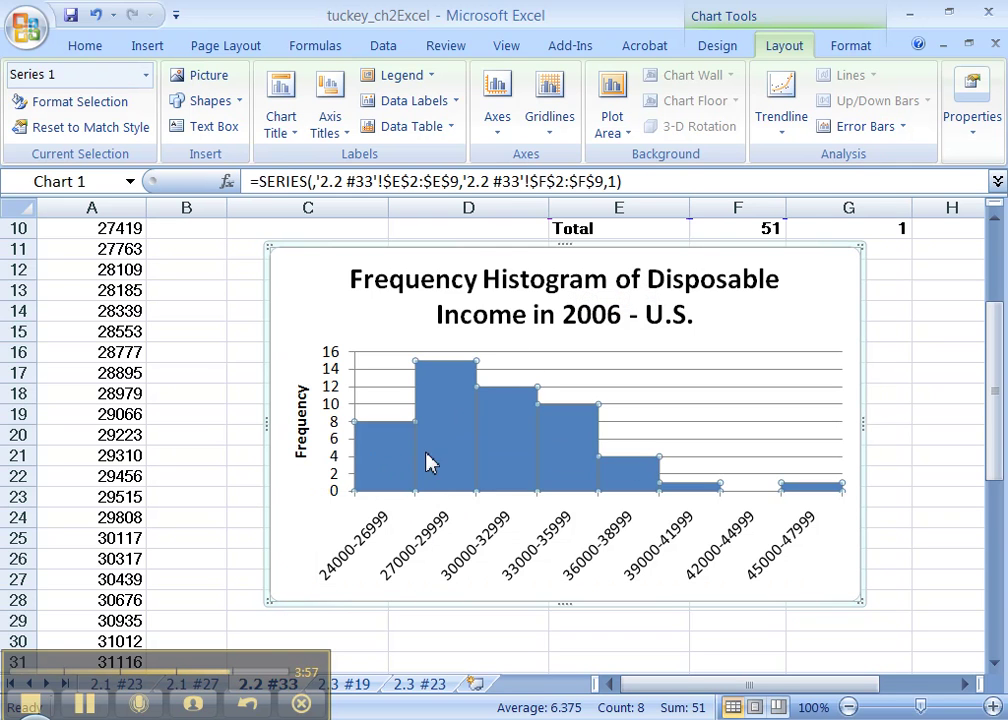
pyautogui.moveTo(445, 437)
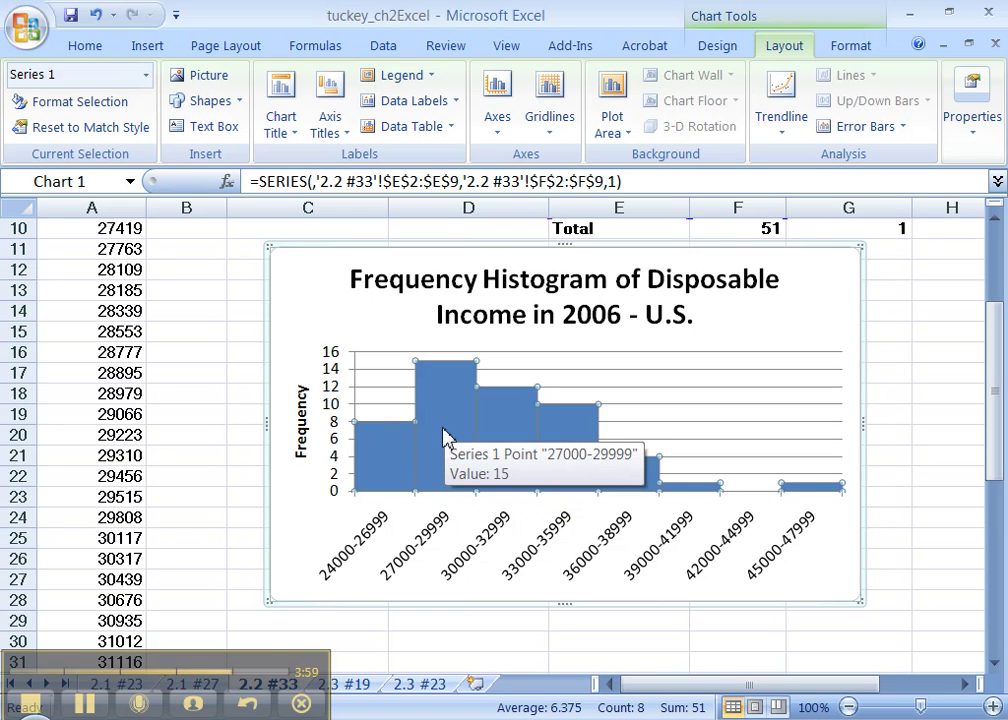
pyautogui.click(400, 463)
pyautogui.rightClick(443, 430)
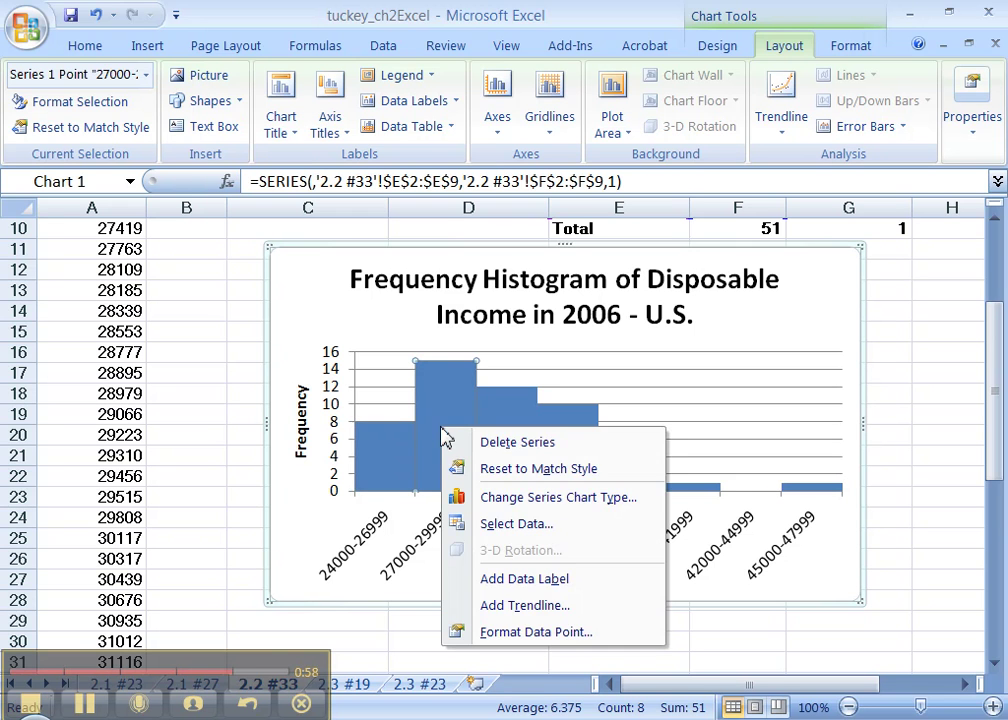
pyautogui.click(412, 479)
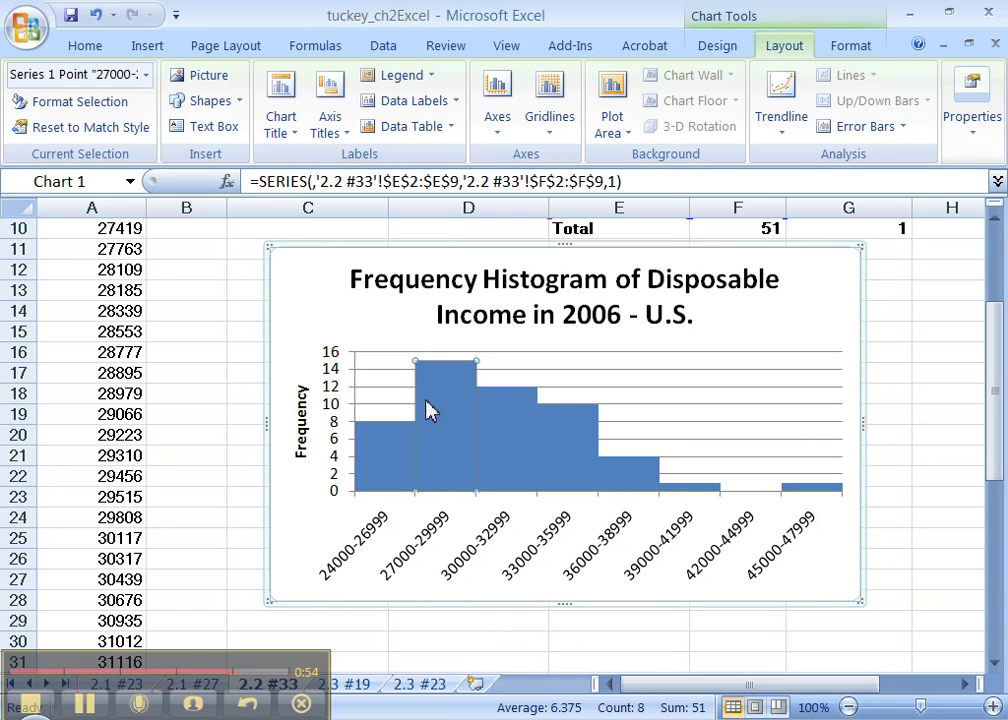
pyautogui.moveTo(457, 418)
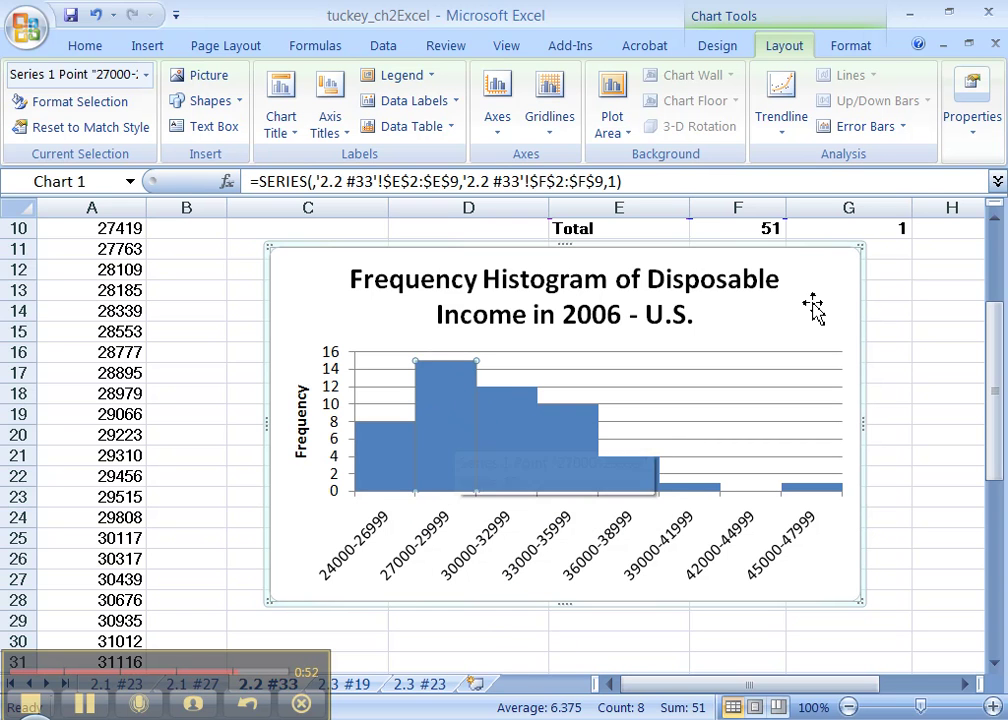
pyautogui.click(812, 306)
# Give the data series bars a solid black border line
pyautogui.rightClick(465, 412)
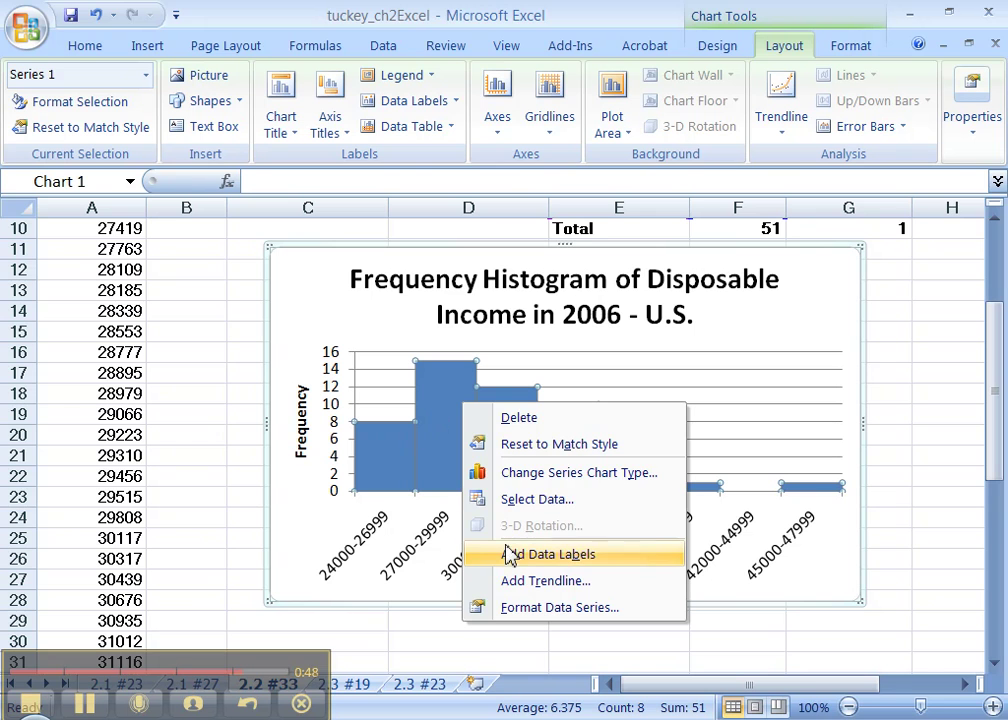
pyautogui.click(527, 611)
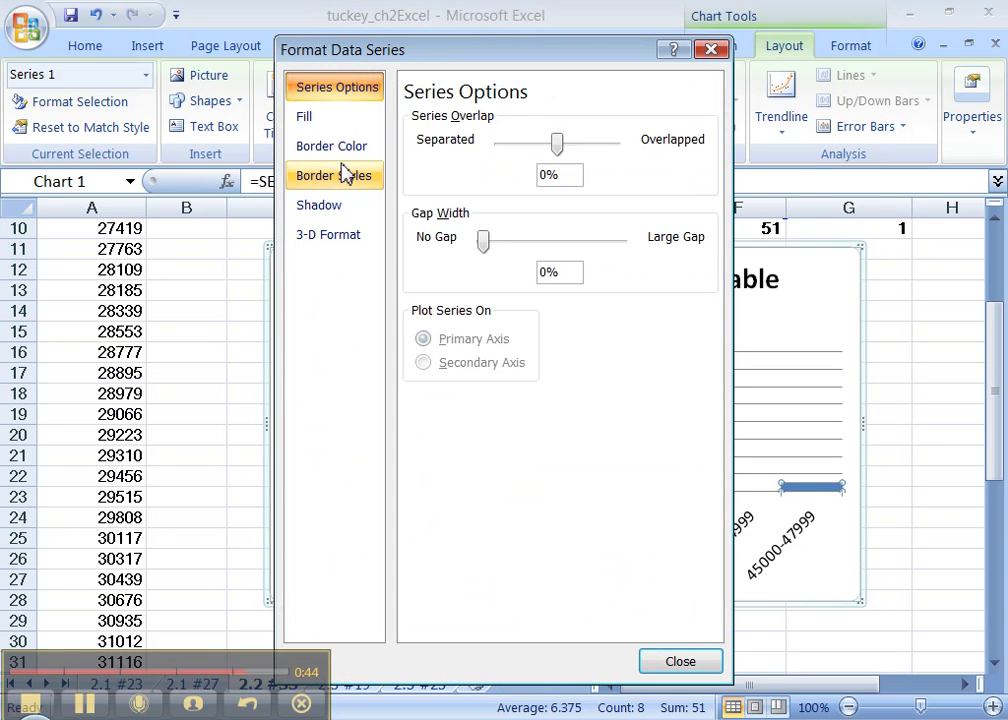
pyautogui.click(332, 147)
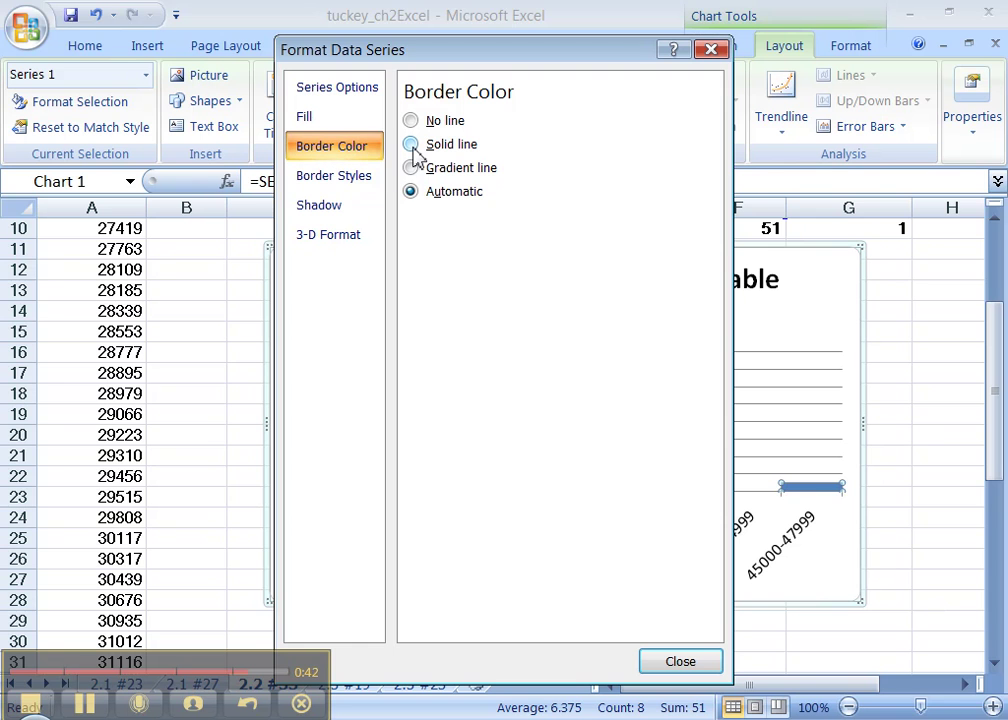
pyautogui.click(411, 144)
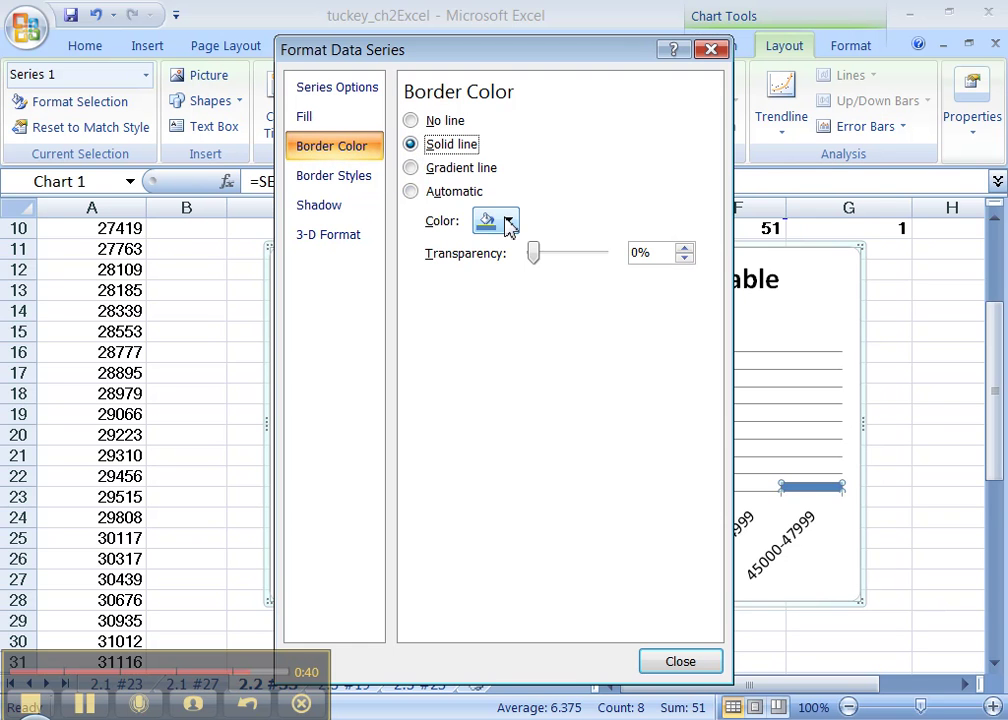
pyautogui.click(509, 222)
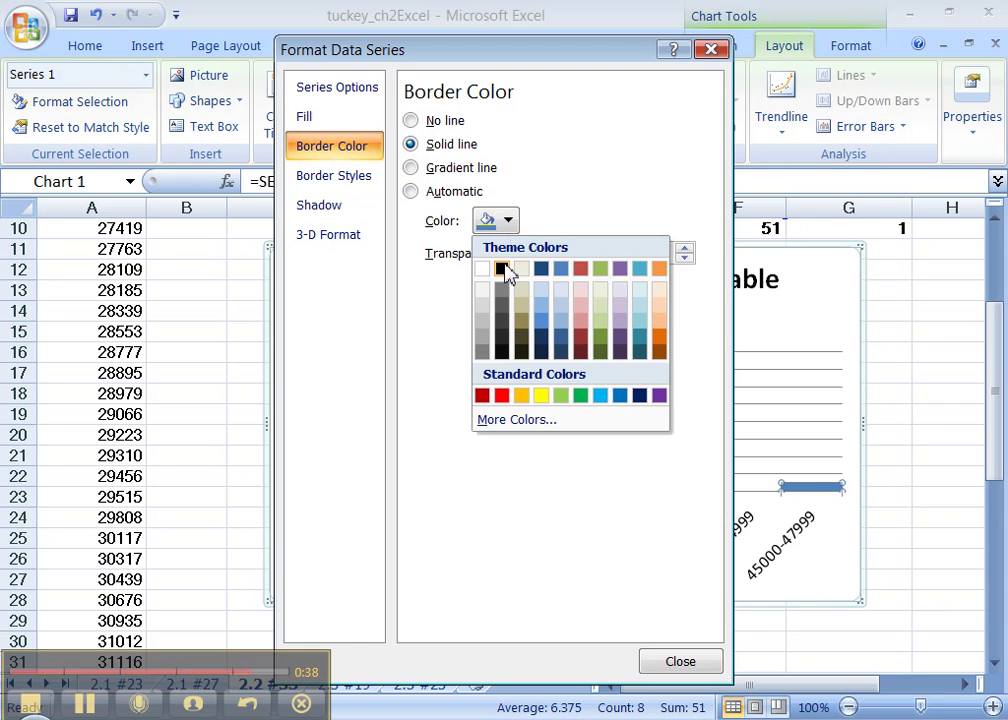
pyautogui.click(506, 270)
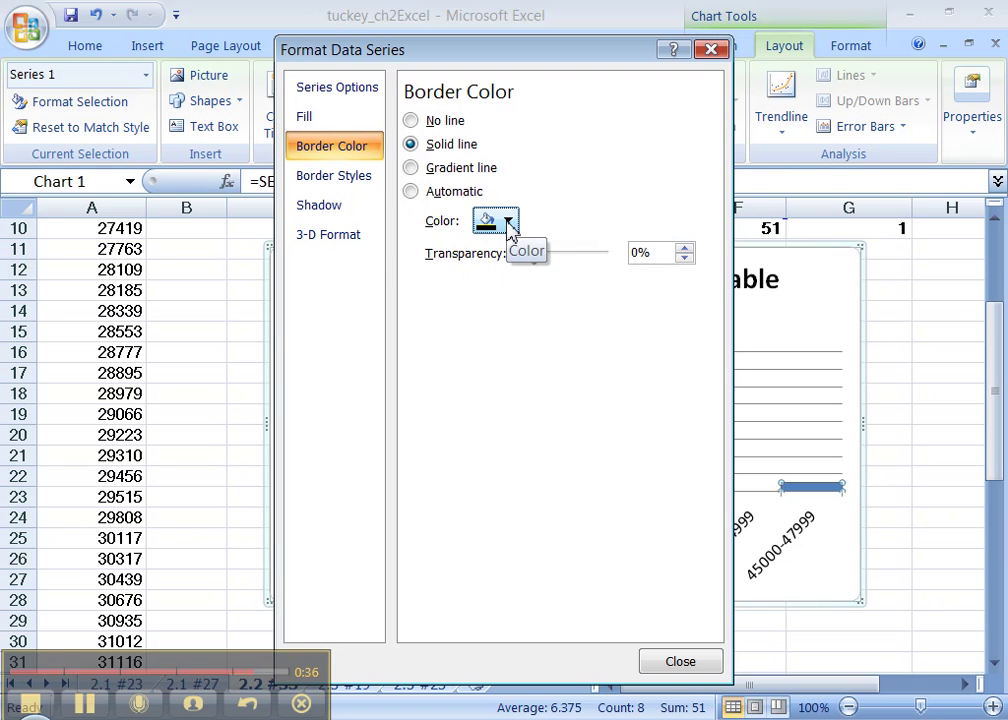
pyautogui.click(666, 667)
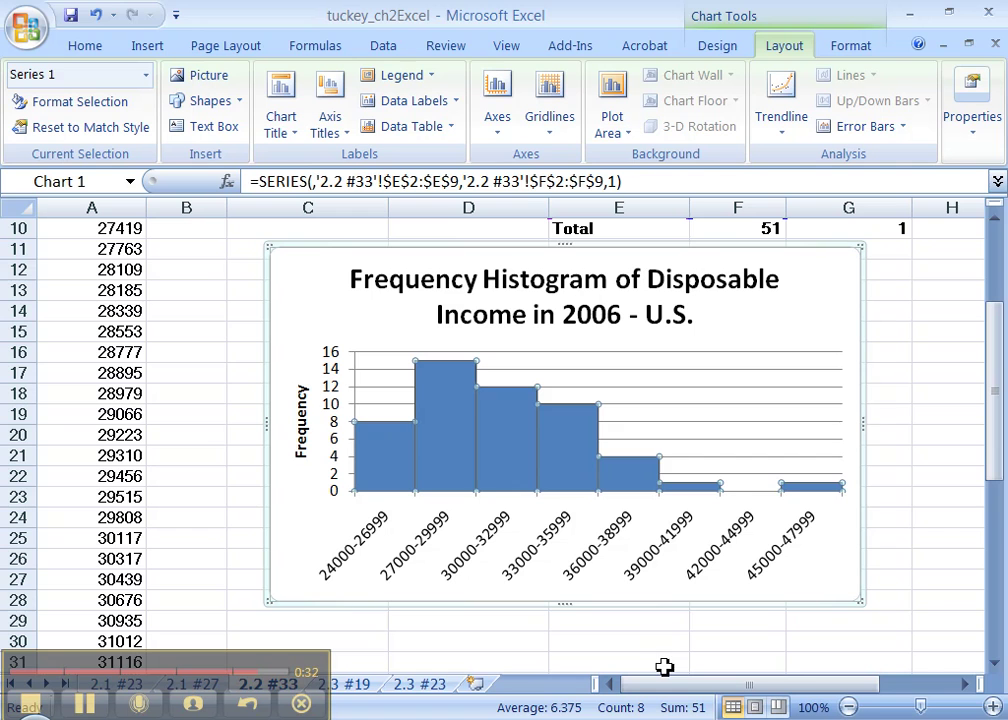
pyautogui.click(286, 547)
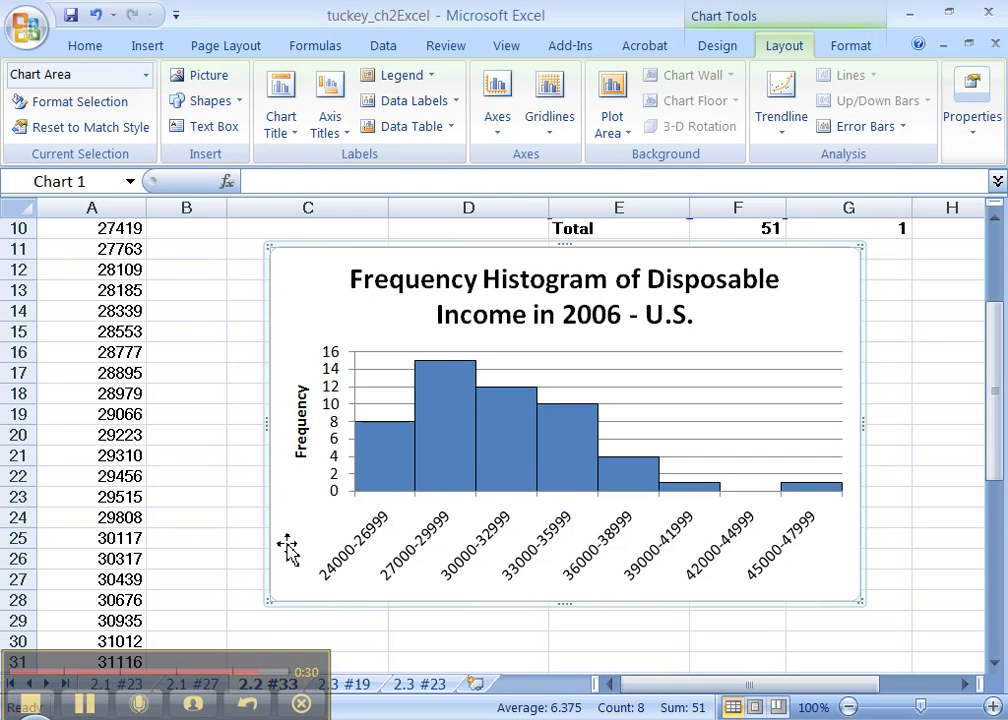